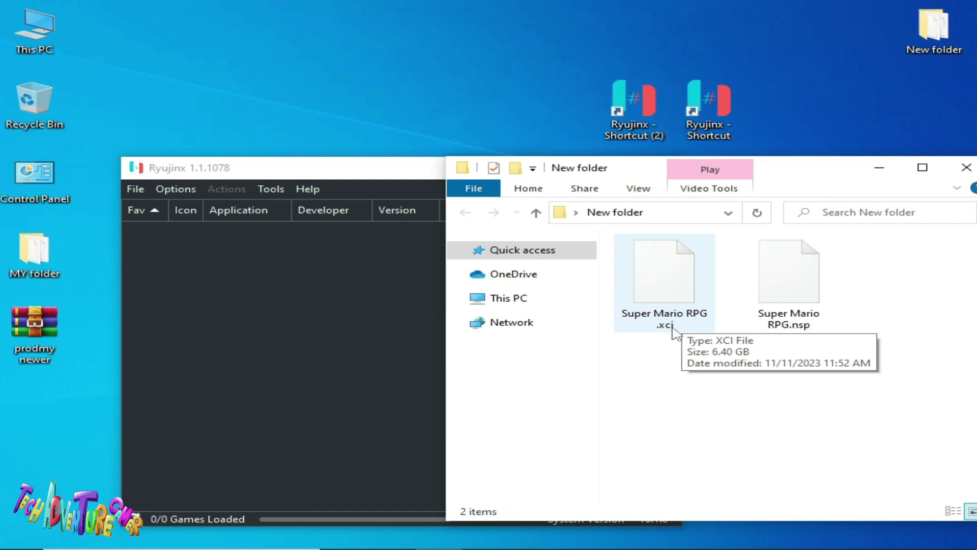
- Load Super Mario RPG .xci from Desktop > New folder; it fails partition hash verification (2002-4643)
{"action": "left_click", "coordinate": [133, 191]}
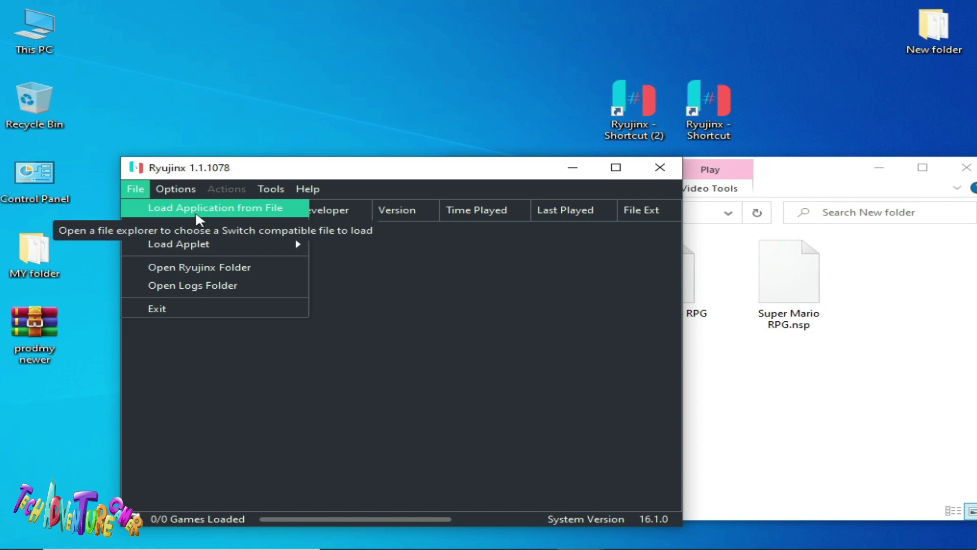
{"action": "left_click", "coordinate": [196, 215]}
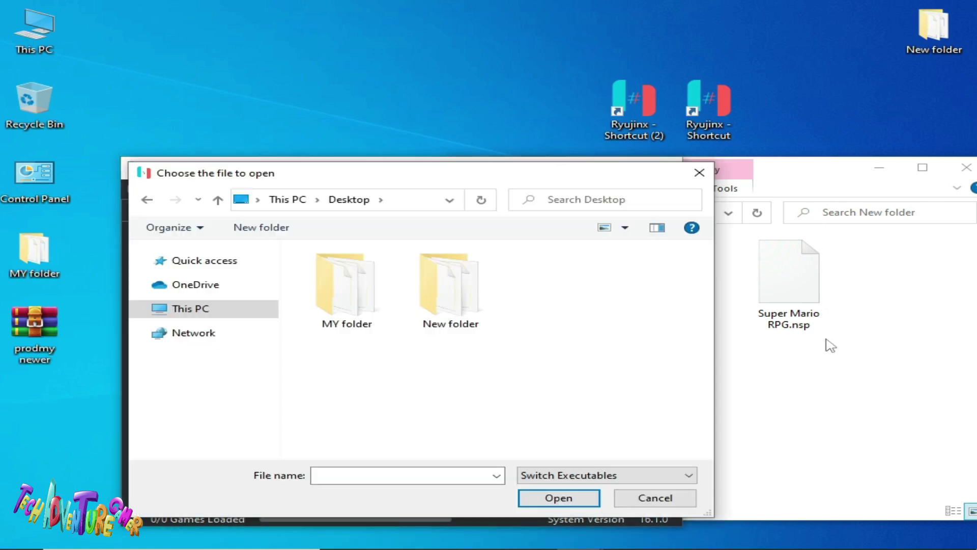
{"action": "left_click", "coordinate": [831, 345]}
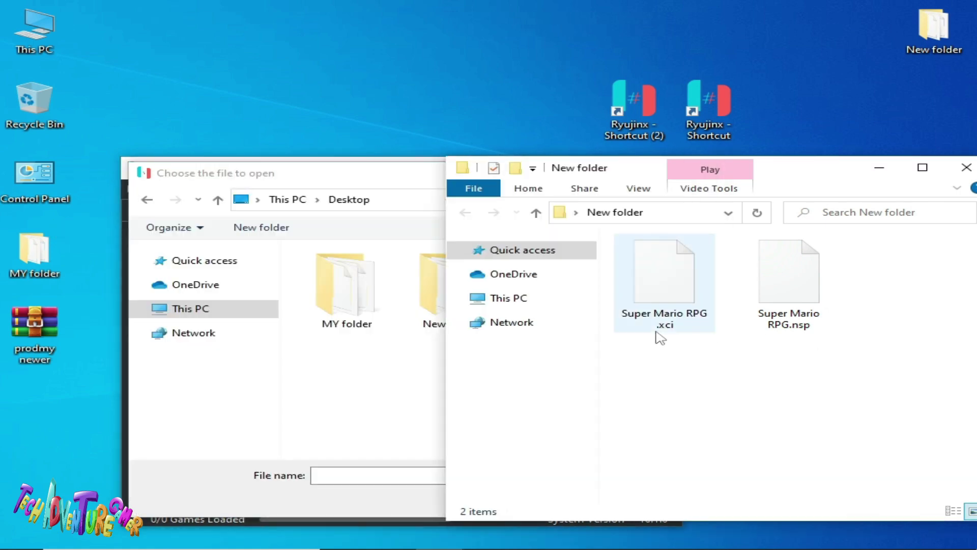
{"action": "left_click", "coordinate": [441, 309]}
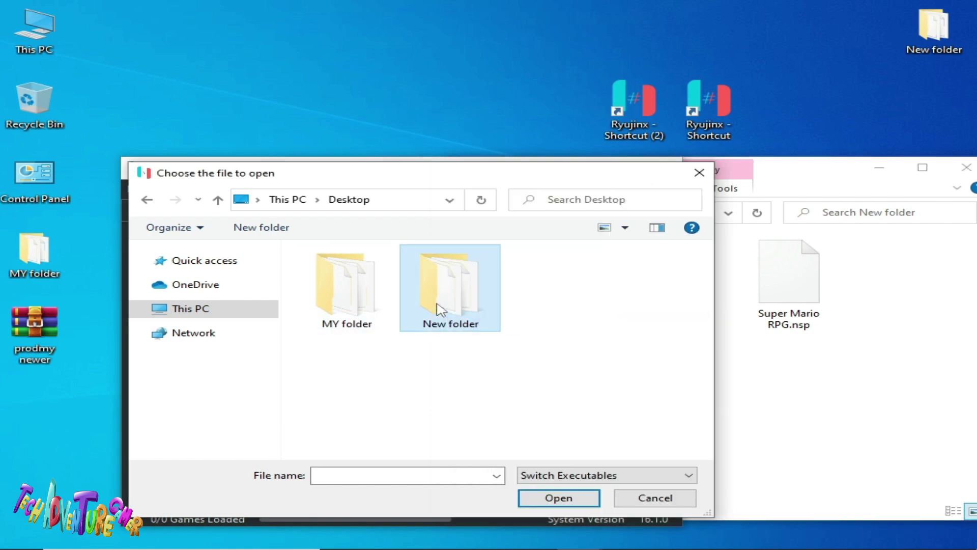
{"action": "double_click", "coordinate": [463, 310]}
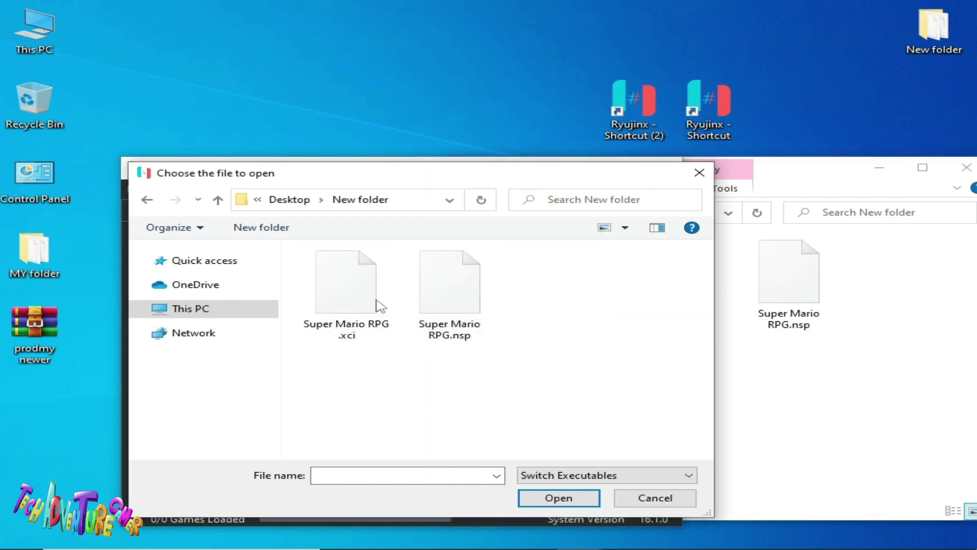
{"action": "left_click", "coordinate": [333, 309]}
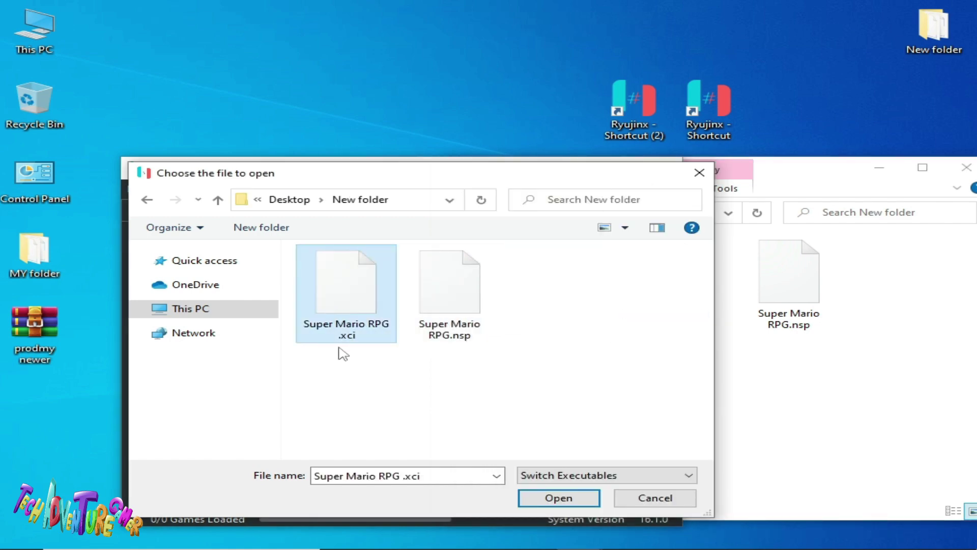
{"action": "left_click", "coordinate": [550, 501]}
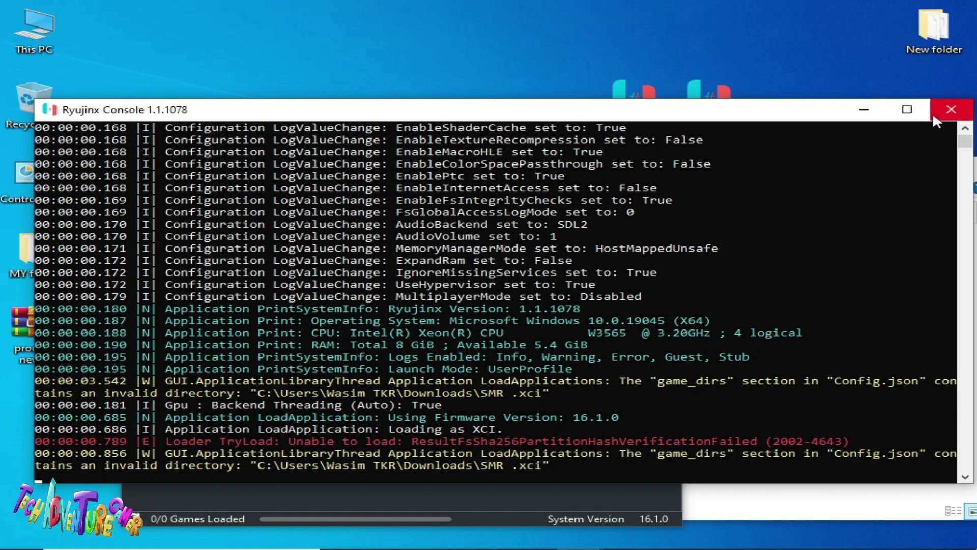
- Restart Ryujinx and load Super Mario RPG .xci again, which fails once more
{"action": "left_click", "coordinate": [951, 109]}
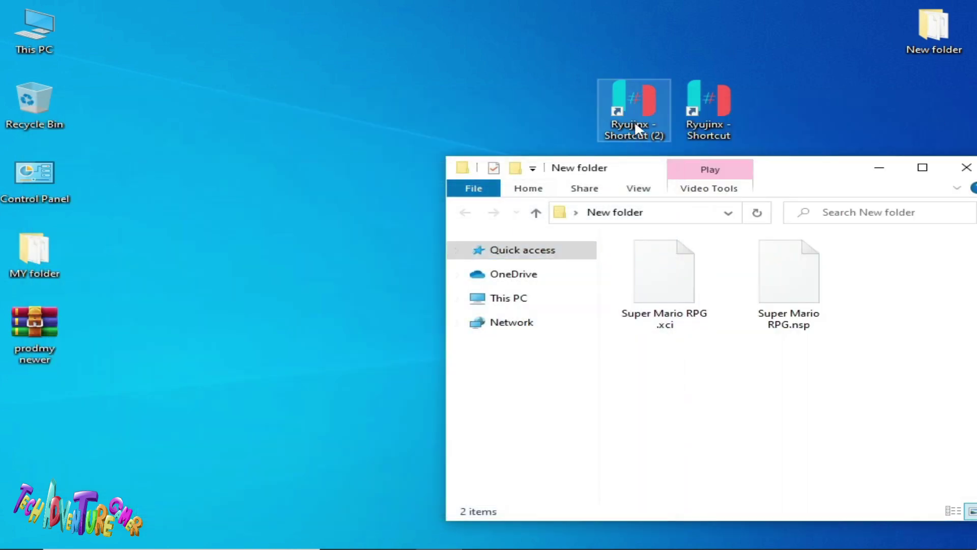
{"action": "double_click", "coordinate": [703, 108]}
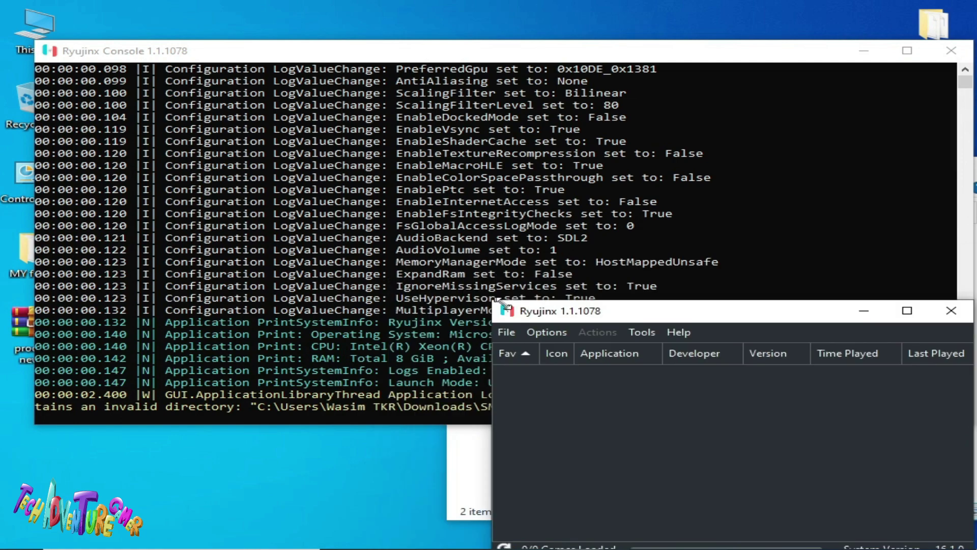
{"action": "left_click", "coordinate": [397, 229]}
{"action": "left_click", "coordinate": [458, 243]}
{"action": "double_click", "coordinate": [566, 309]}
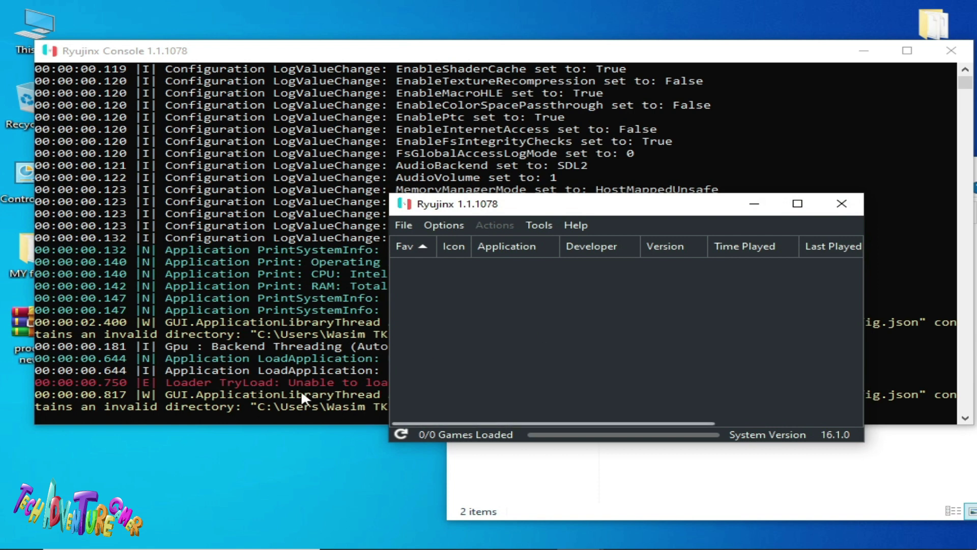
- Move the emulator window down and back up, then minimize the console window
{"action": "left_click_drag", "start_coordinate": [586, 206], "coordinate": [599, 432]}
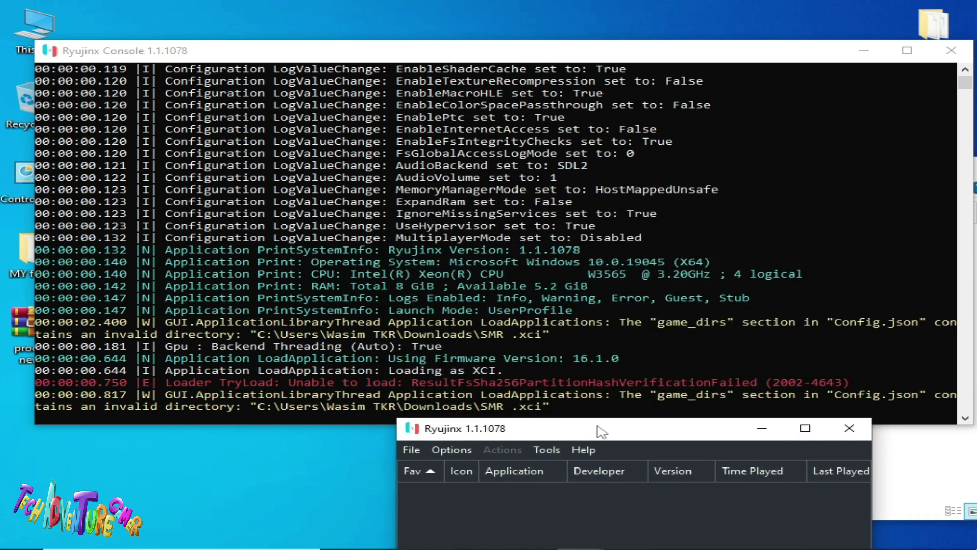
{"action": "left_click_drag", "start_coordinate": [687, 434], "coordinate": [701, 197]}
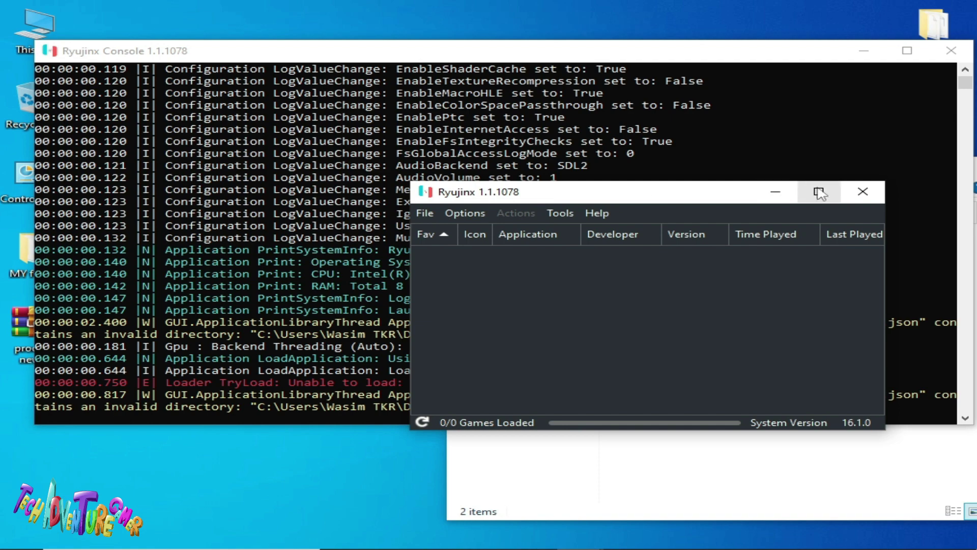
{"action": "left_click", "coordinate": [867, 56]}
{"action": "left_click", "coordinate": [865, 53]}
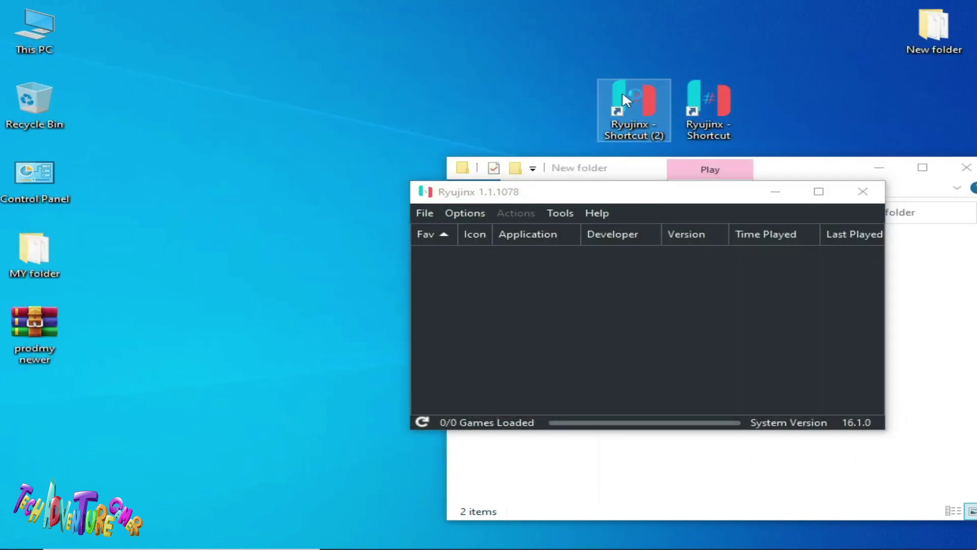
- Launch Ryujinx 1.1.1052 from the other shortcut, resize and position it, and close 1.1.1078
{"action": "double_click", "coordinate": [602, 97]}
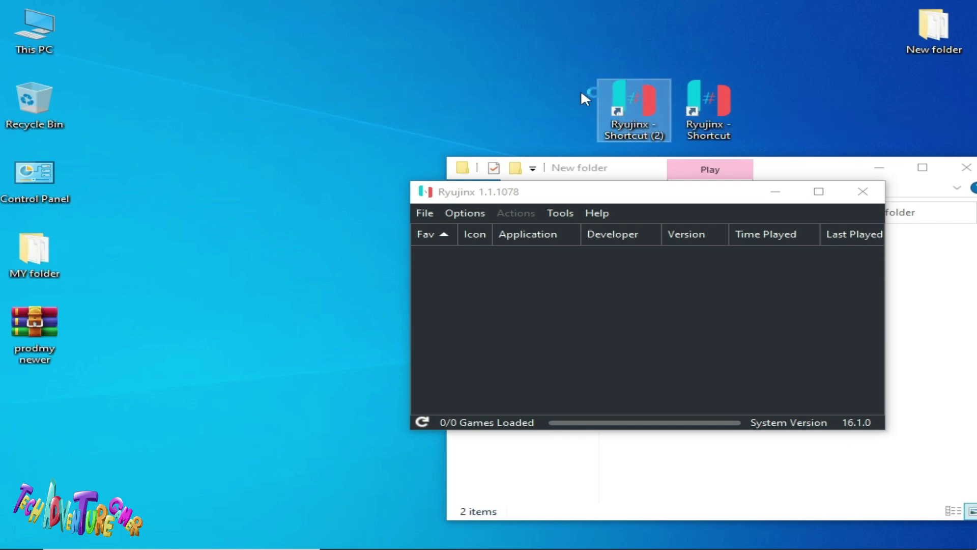
{"action": "left_click_drag", "start_coordinate": [7, 4], "coordinate": [388, 272]}
{"action": "left_click_drag", "start_coordinate": [461, 288], "coordinate": [535, 284]}
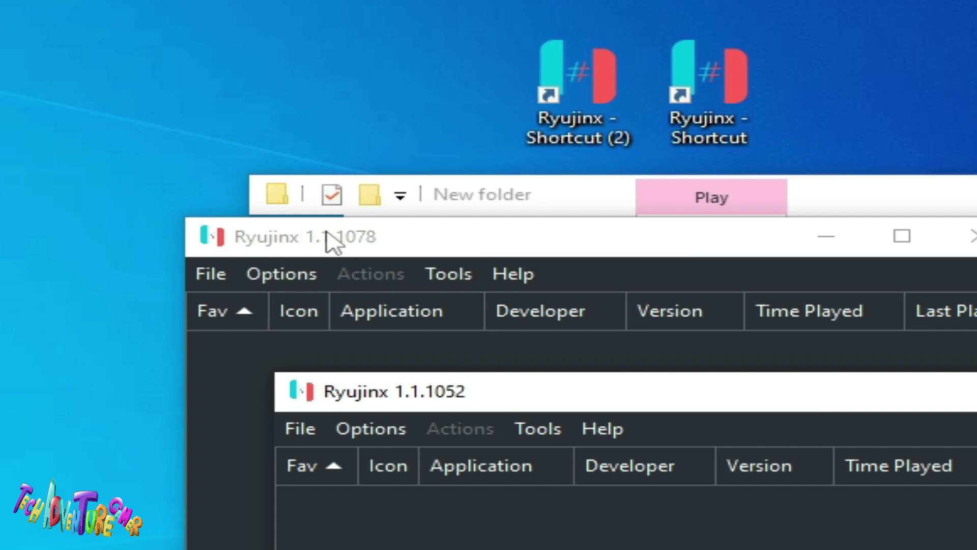
{"action": "left_click", "coordinate": [964, 238]}
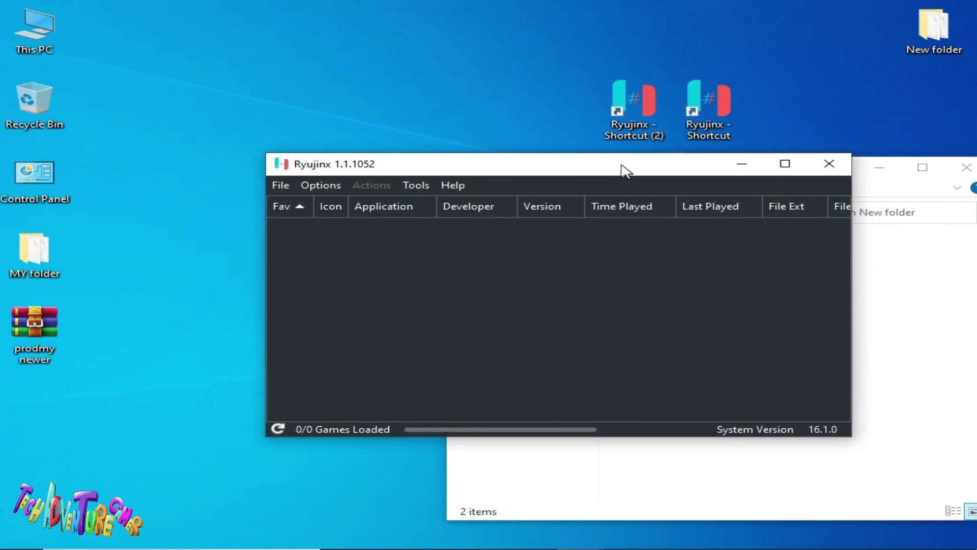
{"action": "left_click_drag", "start_coordinate": [626, 171], "coordinate": [667, 211]}
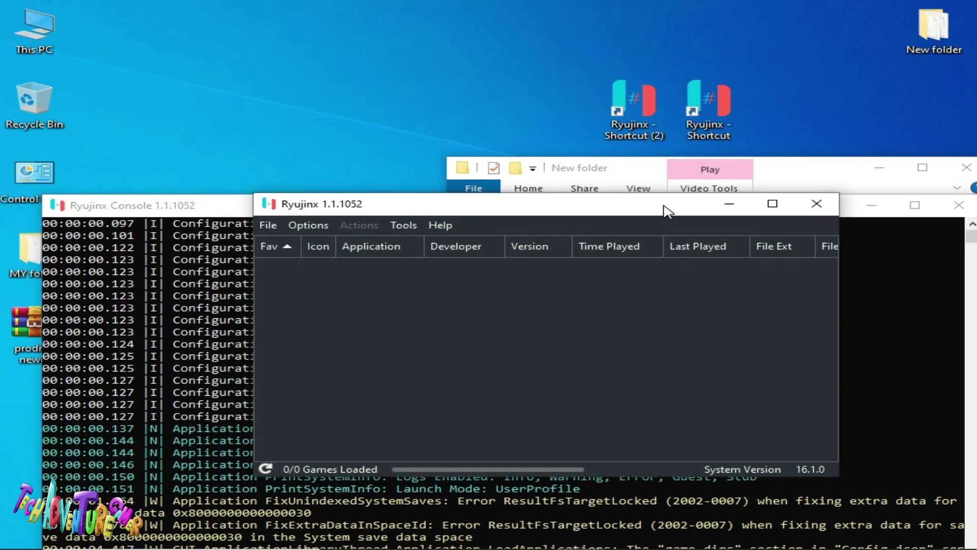
- In Ryujinx 1.1.1052, load Super Mario RPG .xci and raise the console to read its termination log
{"action": "left_click", "coordinate": [267, 225]}
{"action": "left_click", "coordinate": [287, 241]}
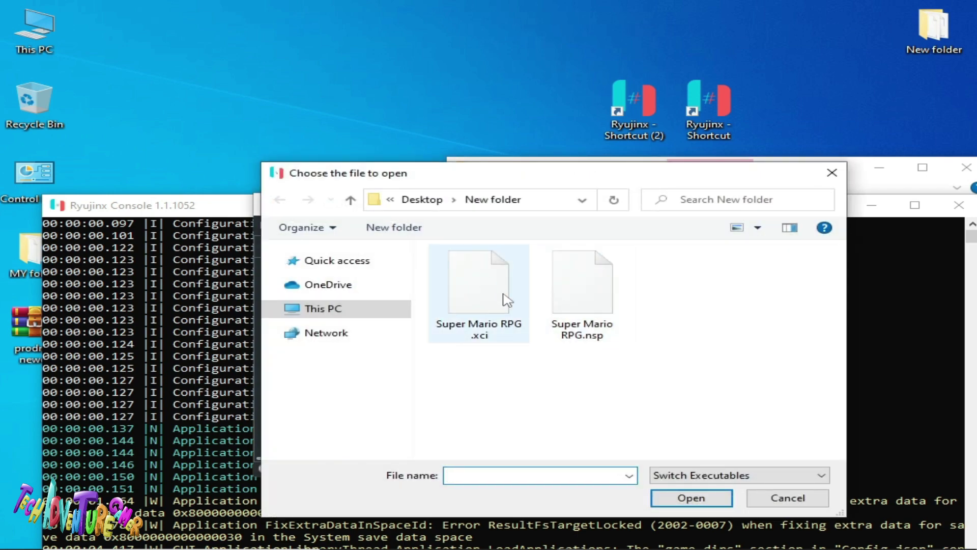
{"action": "left_click", "coordinate": [507, 301]}
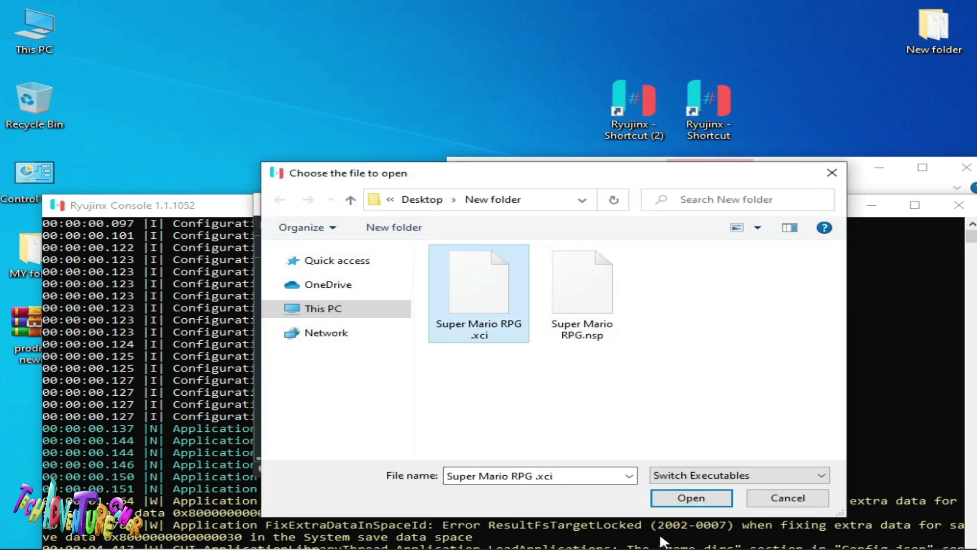
{"action": "left_click", "coordinate": [691, 498]}
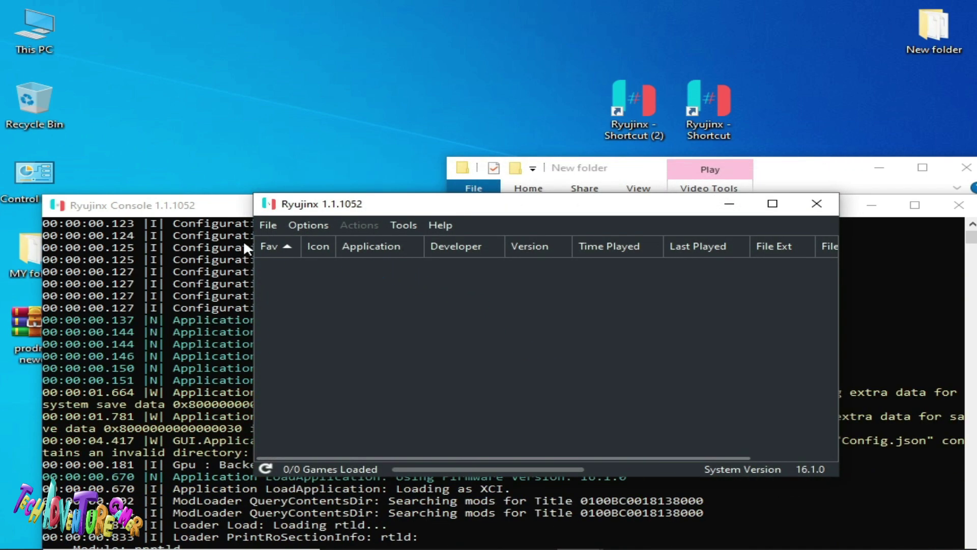
{"action": "left_click_drag", "start_coordinate": [229, 205], "coordinate": [236, 122]}
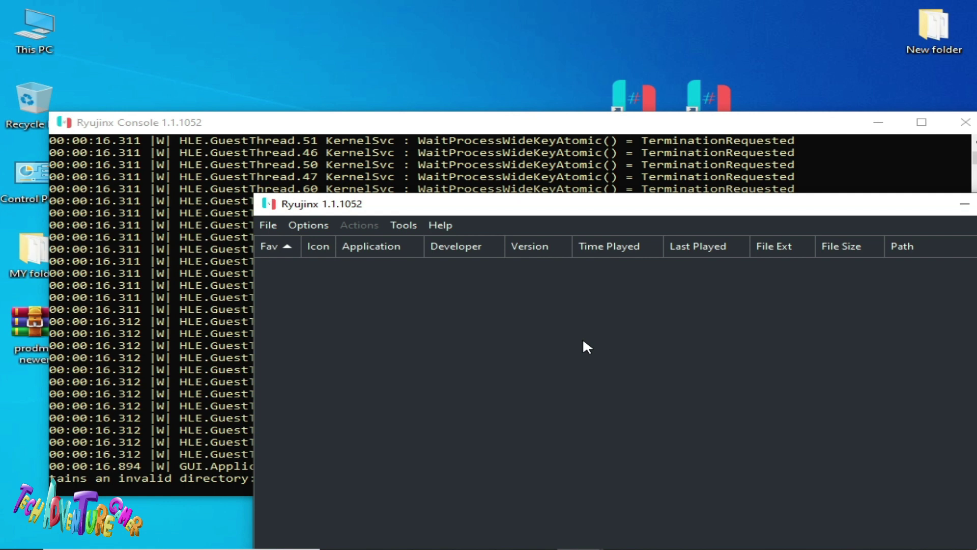
- Glance at the Help menu, then close Ryujinx 1.1.1052 and its console
{"action": "left_click", "coordinate": [436, 224]}
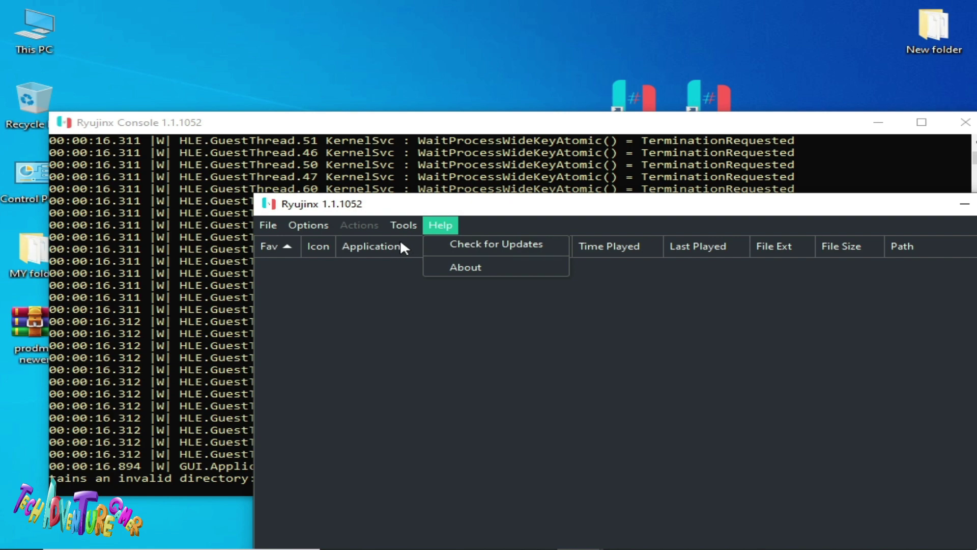
{"action": "left_click", "coordinate": [517, 199]}
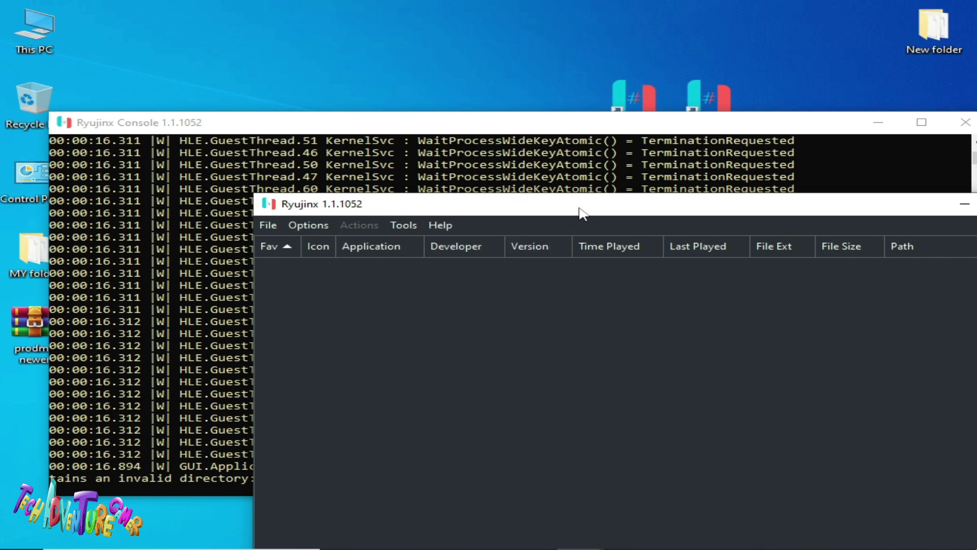
{"action": "left_click", "coordinate": [824, 158]}
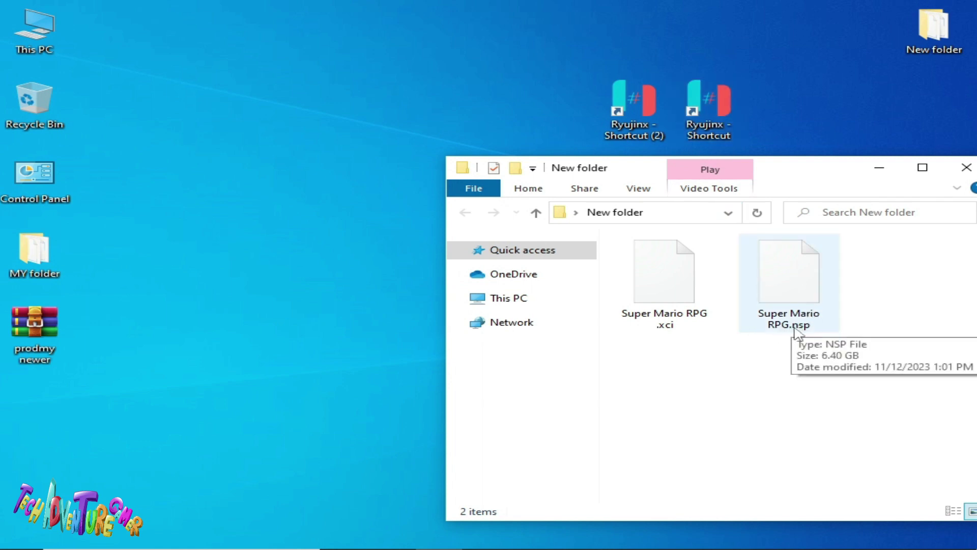
- Relaunch Ryujinx 1.1.1078 from the shortcut and select Super Mario RPG.nsp in New folder to load
{"action": "left_click", "coordinate": [707, 108]}
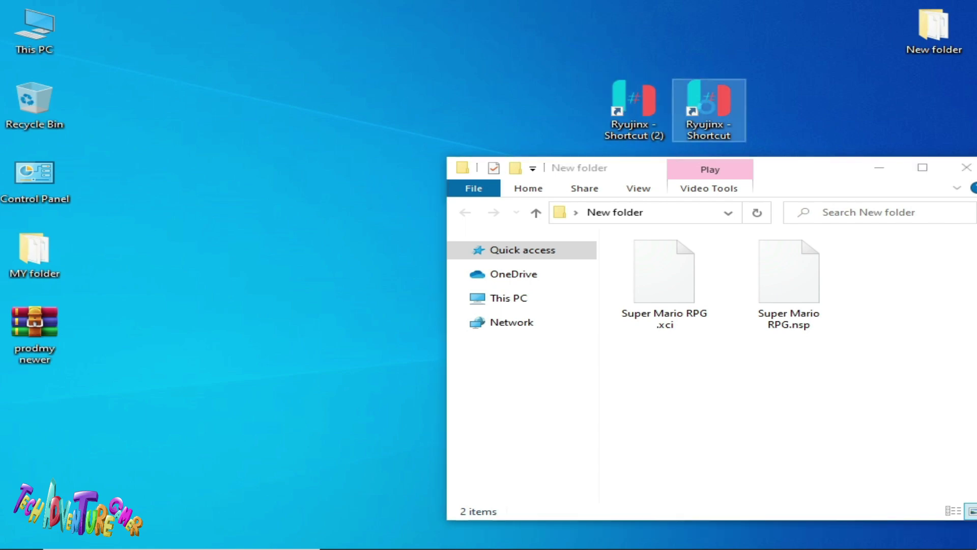
{"action": "right_click", "coordinate": [708, 113]}
{"action": "left_click", "coordinate": [709, 118]}
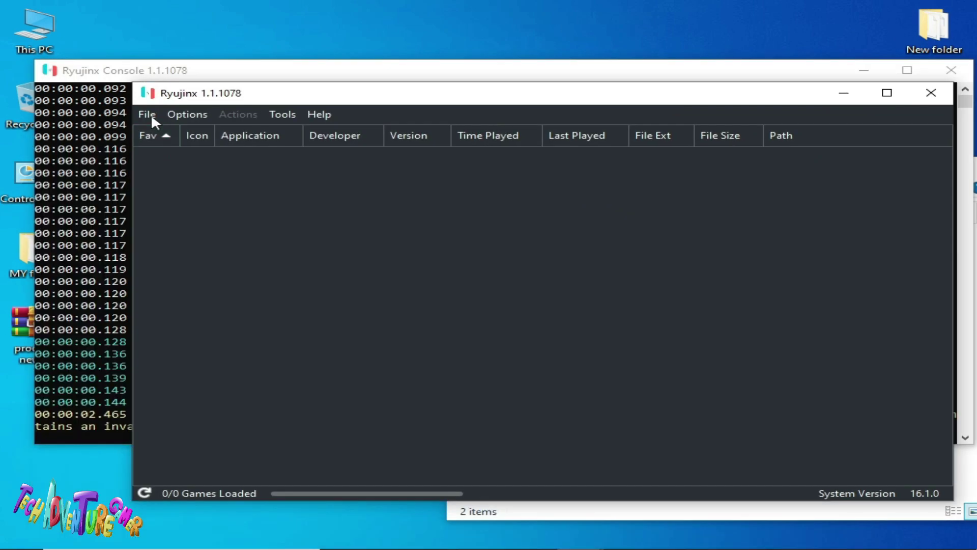
{"action": "left_click", "coordinate": [147, 114]}
{"action": "left_click", "coordinate": [183, 134]}
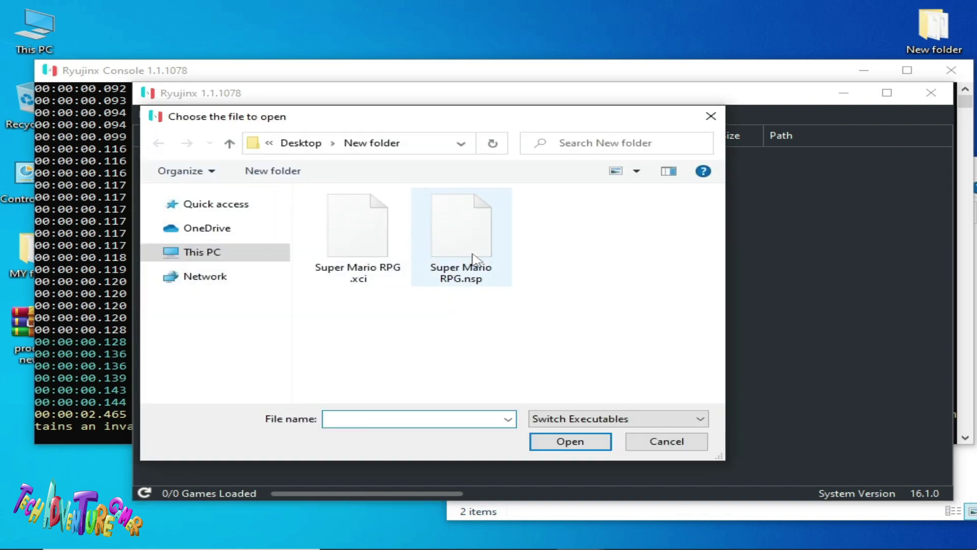
{"action": "left_click", "coordinate": [471, 257]}
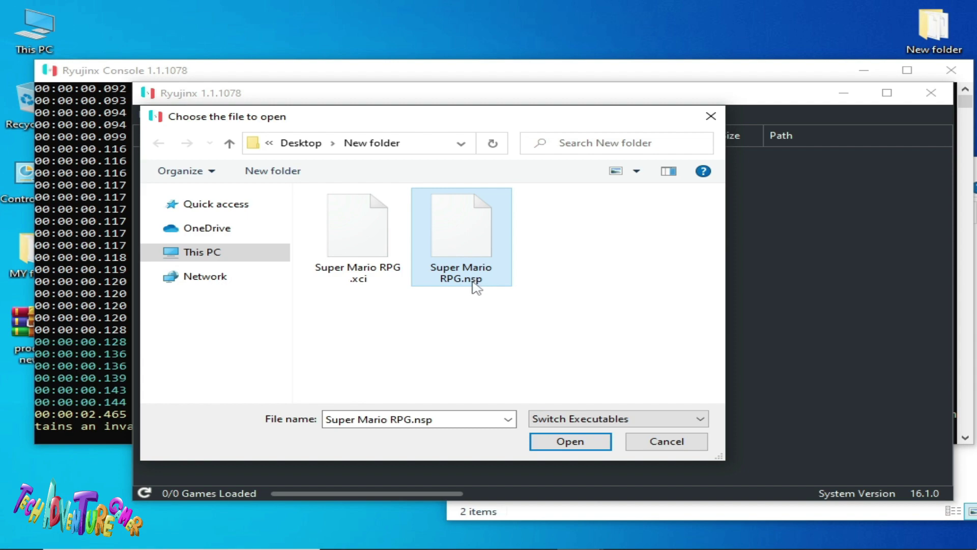
- Run Super Mario RPG.nsp while watching the console as shaders build, then stop emulation
{"action": "left_click", "coordinate": [569, 441]}
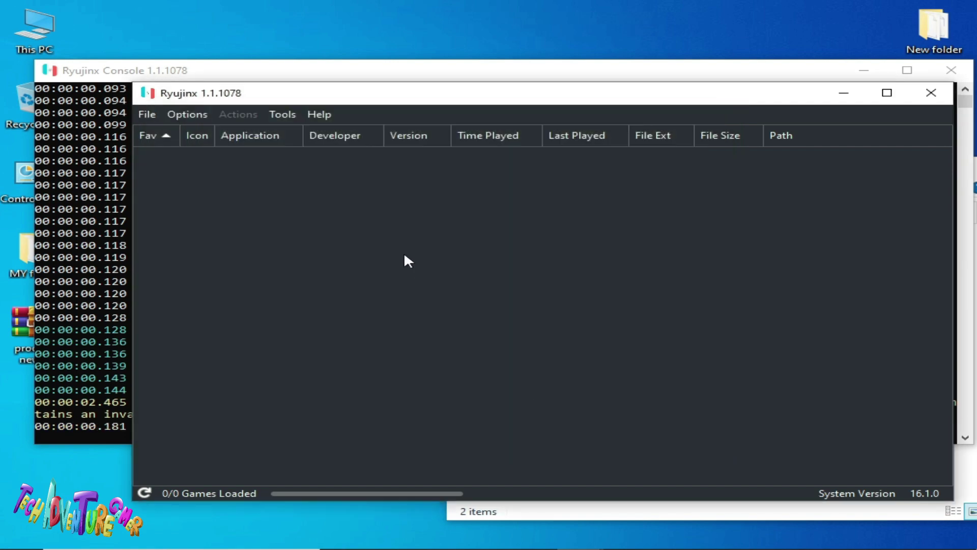
{"action": "left_click", "coordinate": [80, 250]}
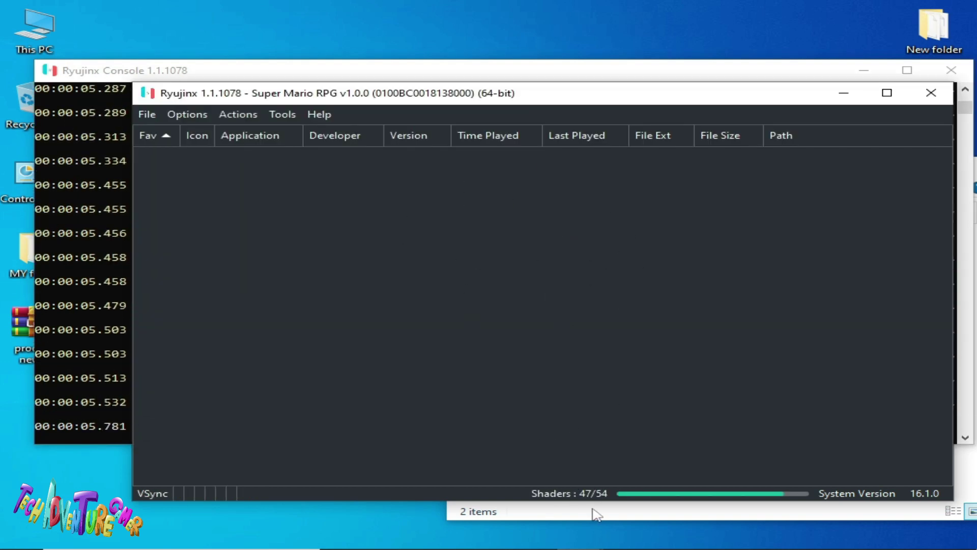
{"action": "left_click", "coordinate": [191, 116]}
{"action": "mouse_move", "coordinate": [238, 114]}
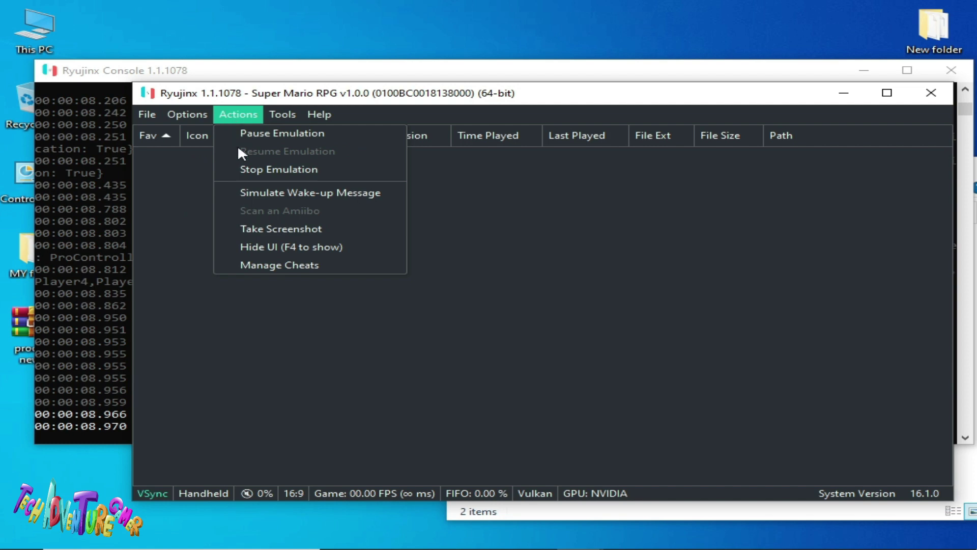
{"action": "left_click", "coordinate": [266, 173]}
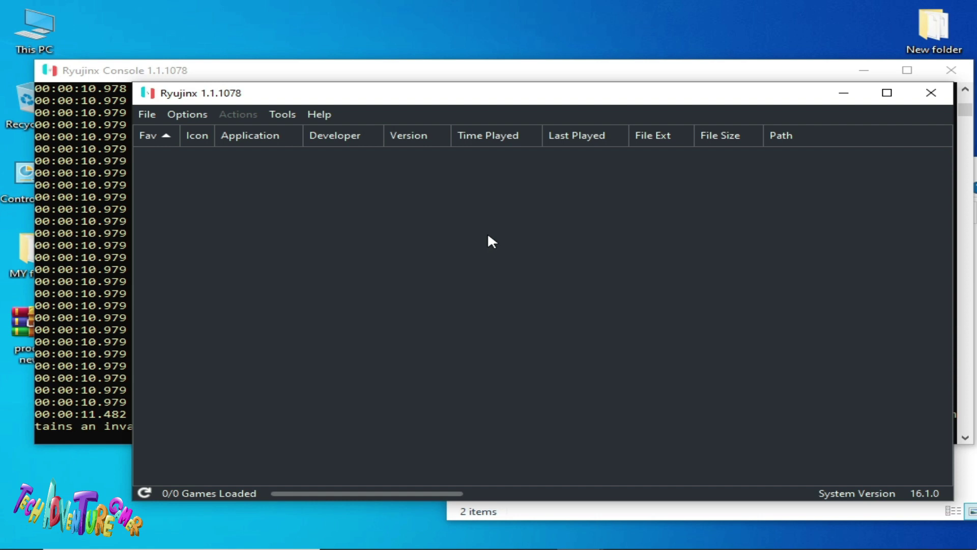
- Open the Ryujinx data folder, close the emulator, and delete Config.json
{"action": "left_click", "coordinate": [147, 116]}
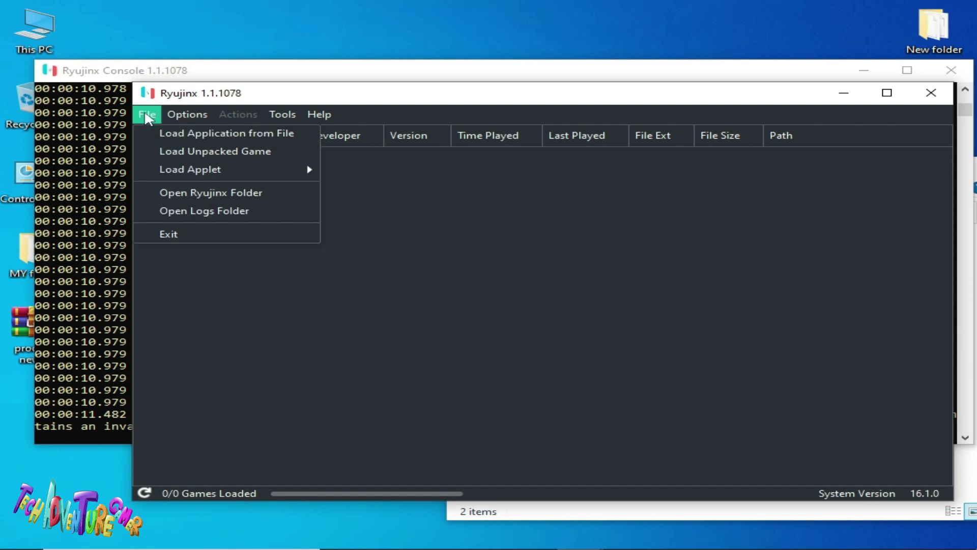
{"action": "left_click", "coordinate": [209, 192]}
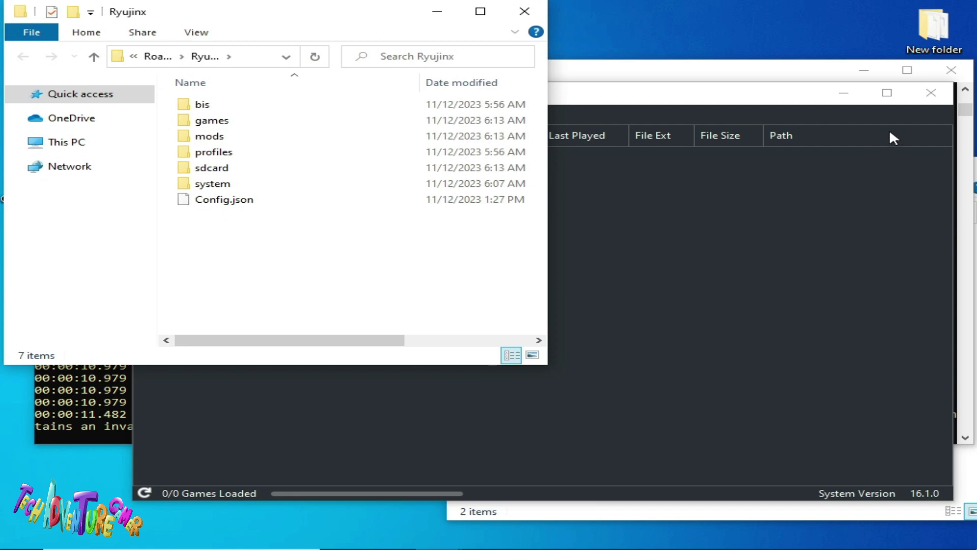
{"action": "left_click", "coordinate": [931, 93]}
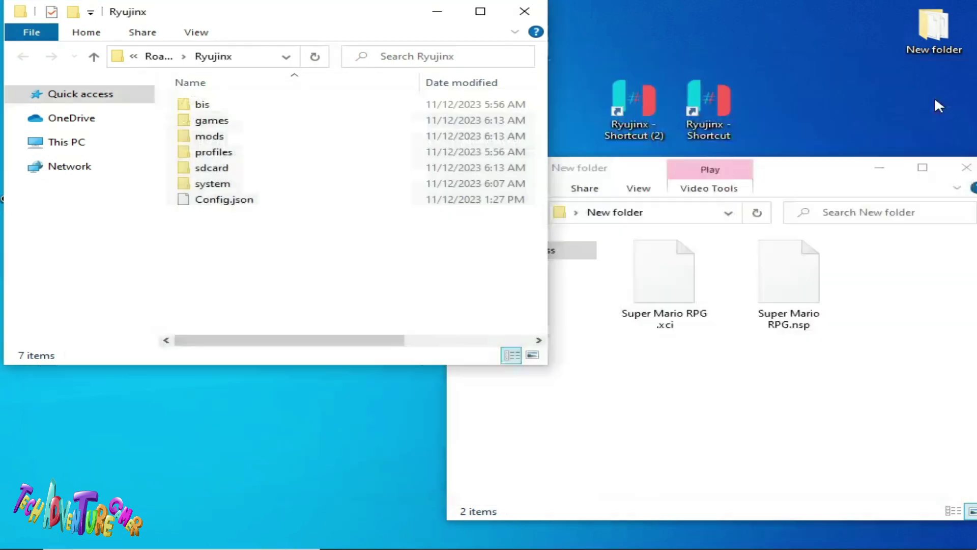
{"action": "left_click_drag", "start_coordinate": [319, 26], "coordinate": [599, 77]}
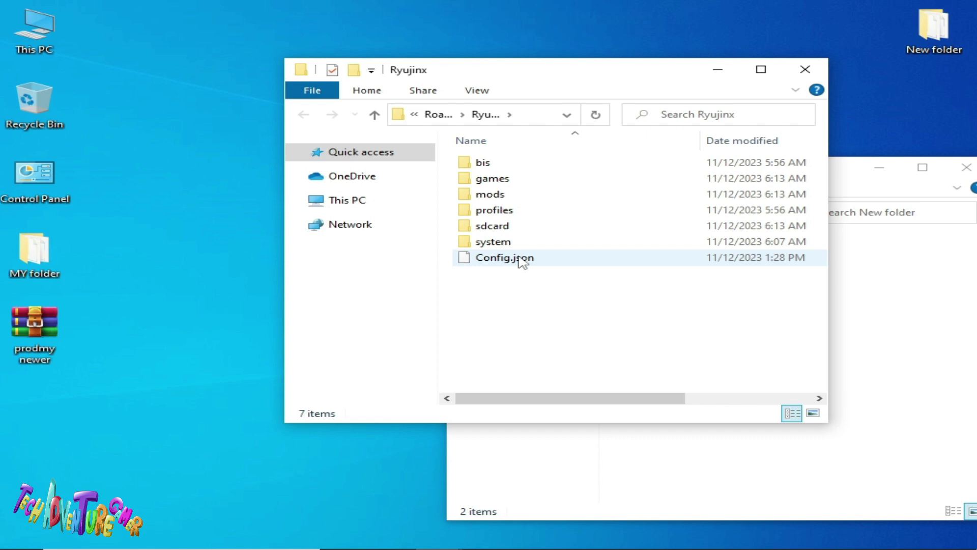
{"action": "right_click", "coordinate": [499, 258]}
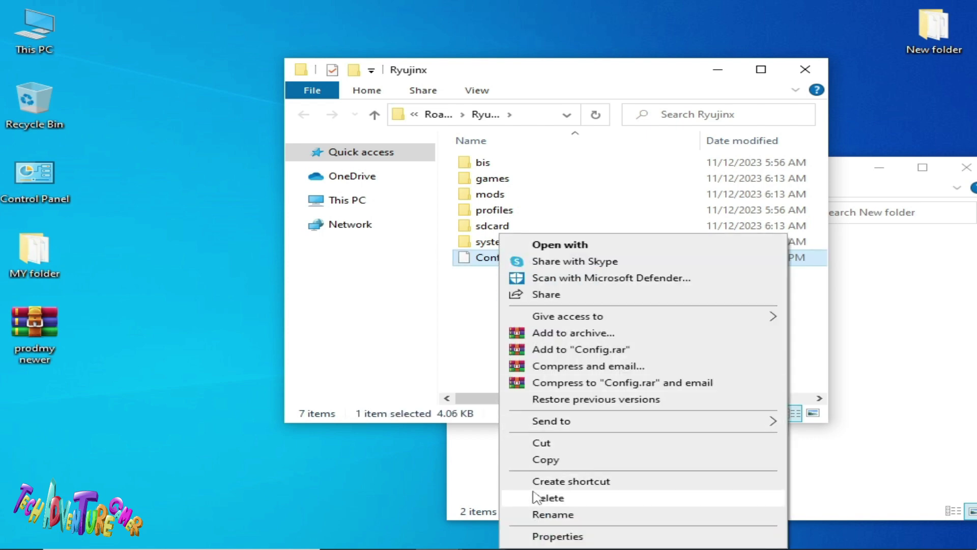
{"action": "left_click", "coordinate": [535, 497]}
- Delete Profiles.json from the system folder and close the Explorer window
{"action": "left_click", "coordinate": [498, 245]}
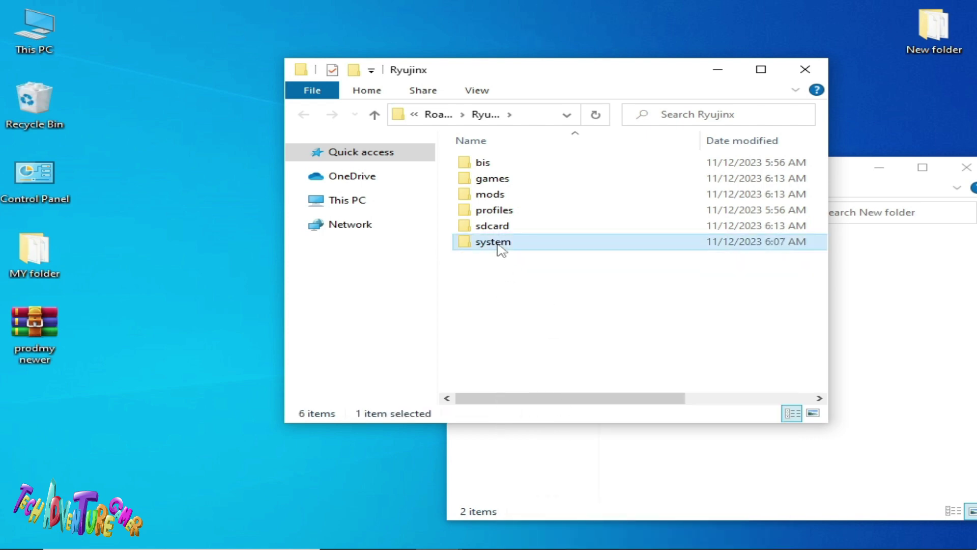
{"action": "double_click", "coordinate": [501, 244]}
{"action": "right_click", "coordinate": [506, 181]}
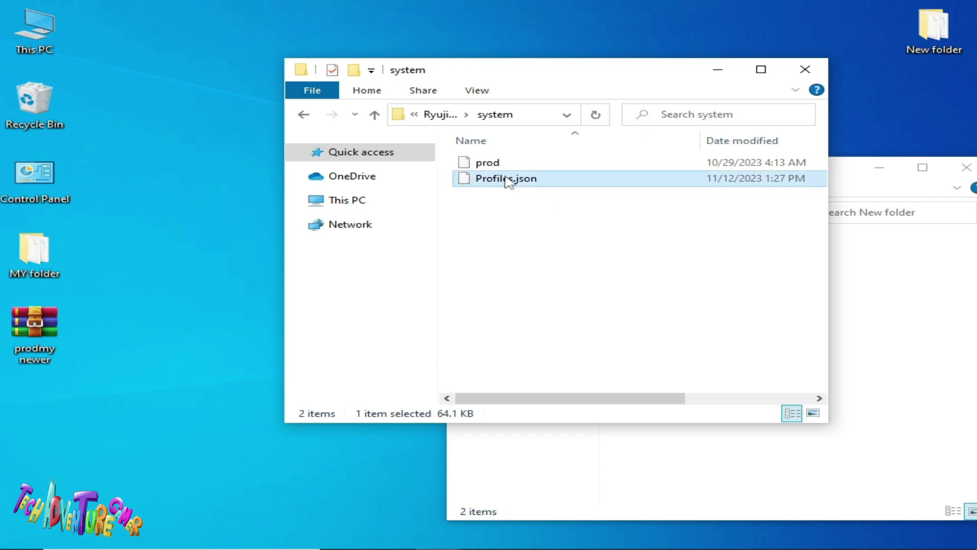
{"action": "left_click", "coordinate": [555, 441]}
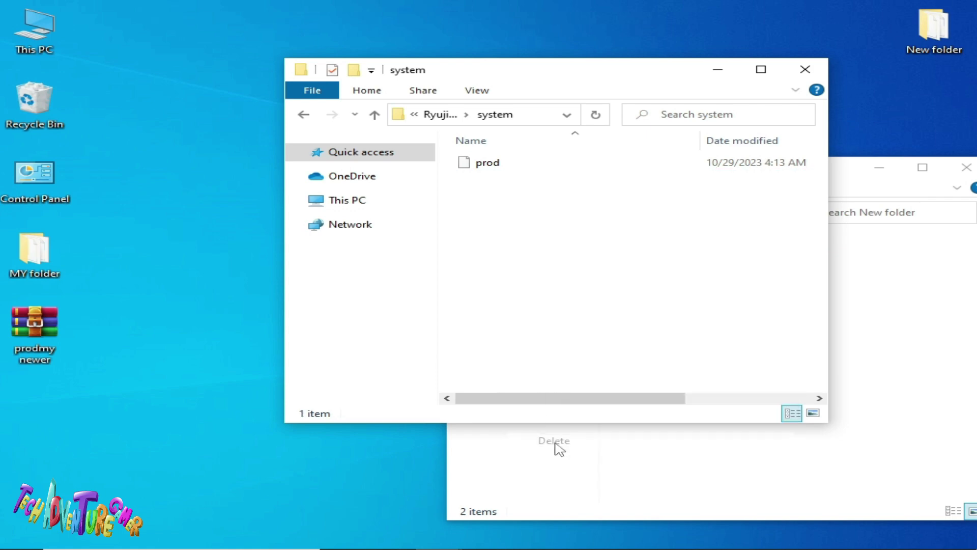
{"action": "left_click", "coordinate": [805, 69]}
- Relaunch Ryujinx and answer No to keep OpenGL as the default graphics backend
{"action": "left_click", "coordinate": [715, 120]}
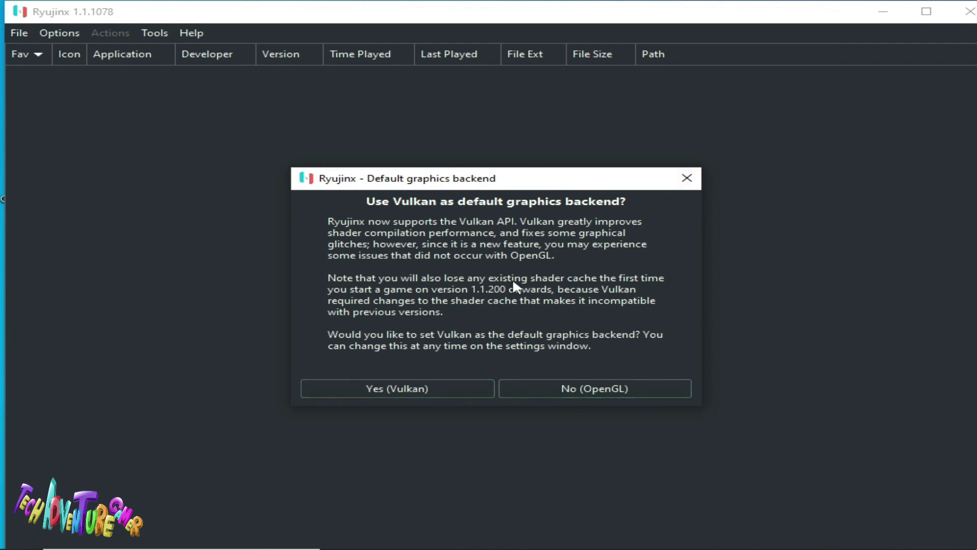
{"action": "left_click", "coordinate": [606, 389]}
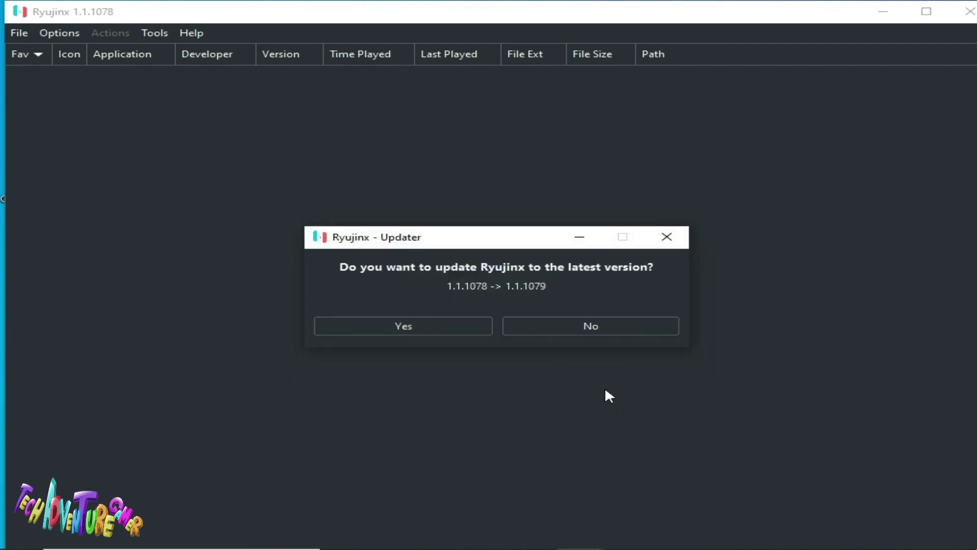
- Decline the 1.1.1079 update, then in Graphics settings try Vulkan and apply OpenGL as backend
{"action": "left_click", "coordinate": [590, 328]}
{"action": "left_click", "coordinate": [53, 34]}
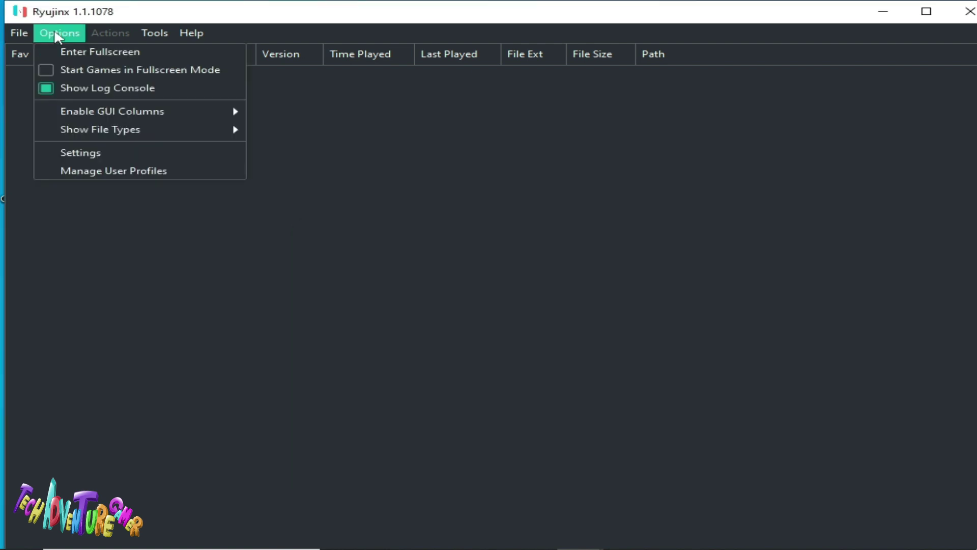
{"action": "left_click", "coordinate": [83, 155]}
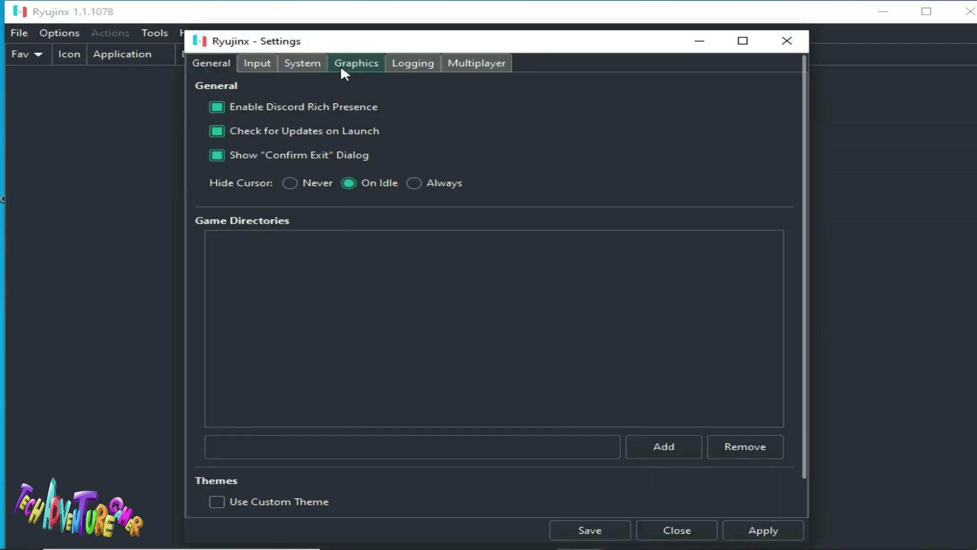
{"action": "left_click", "coordinate": [368, 65]}
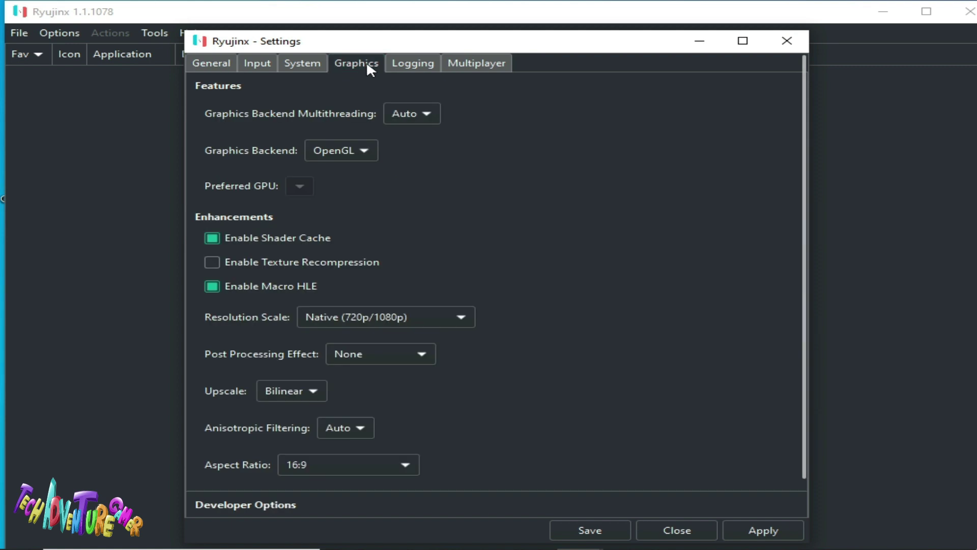
{"action": "left_click", "coordinate": [353, 151]}
{"action": "left_click", "coordinate": [345, 130]}
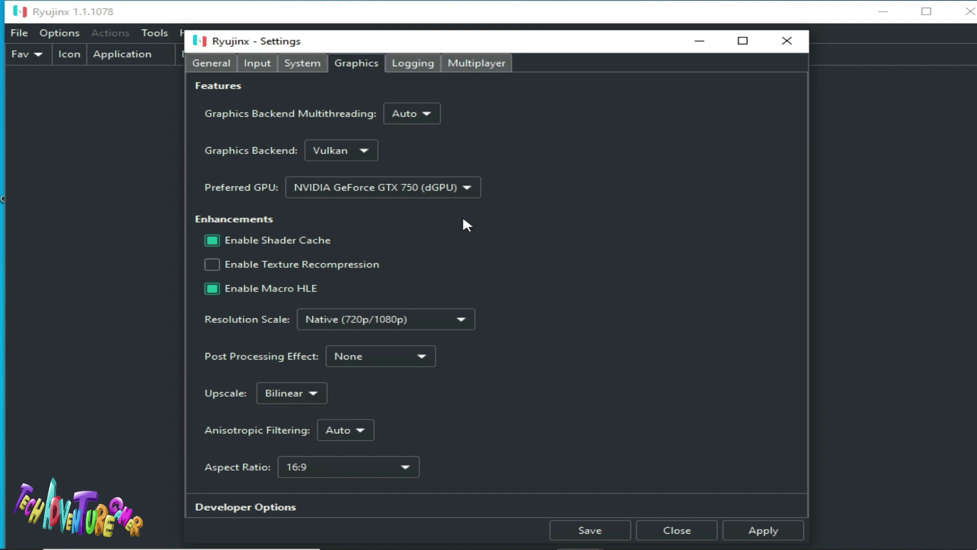
{"action": "left_click", "coordinate": [347, 151]}
{"action": "left_click", "coordinate": [373, 172]}
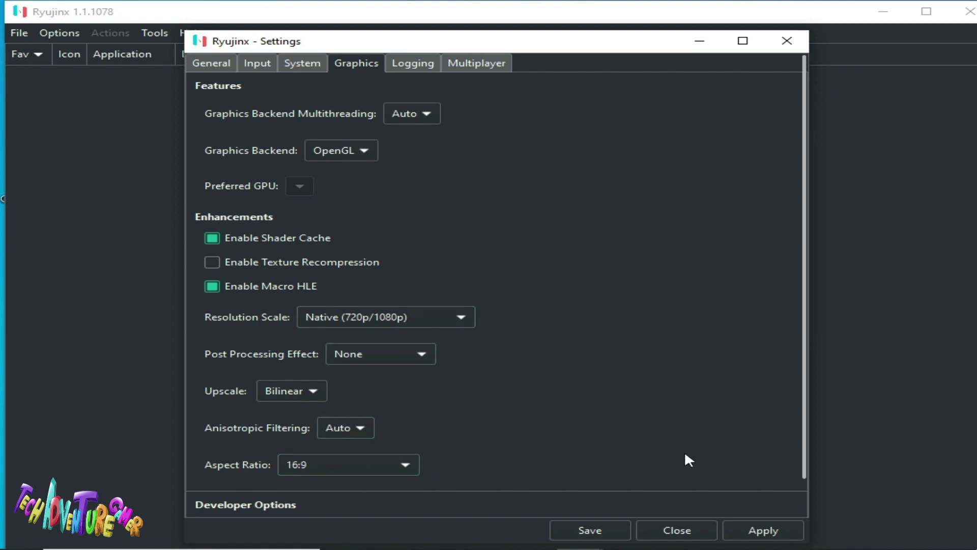
{"action": "left_click", "coordinate": [738, 527]}
- Review the System settings (USA region, American English) and save all settings
{"action": "left_click", "coordinate": [292, 65]}
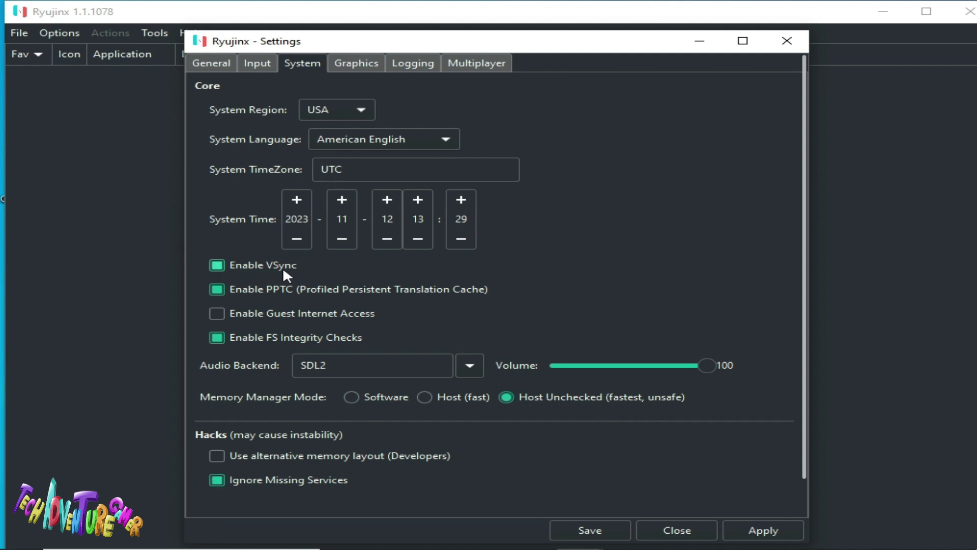
{"action": "left_click", "coordinate": [593, 530]}
{"action": "left_click", "coordinate": [66, 35]}
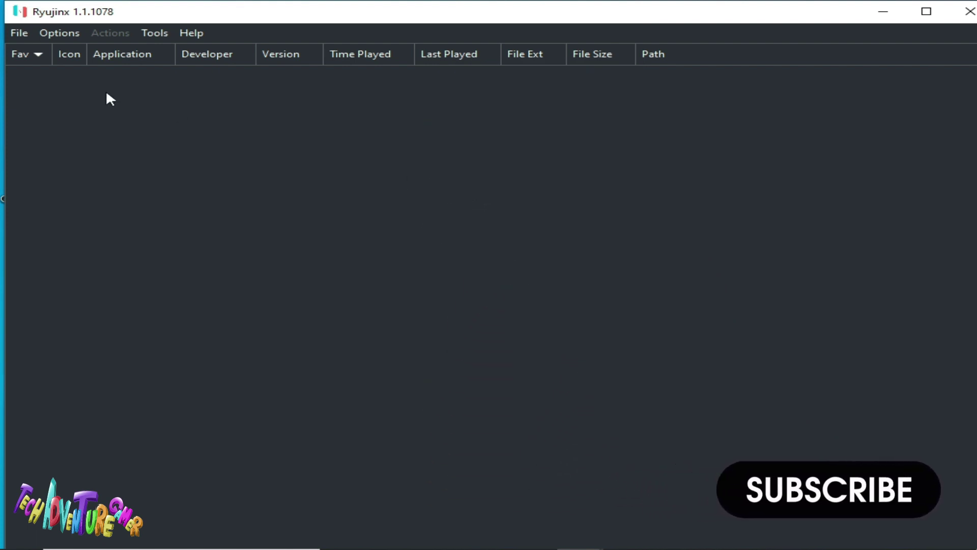
- Open the Ryujinx data folder's system subfolder in File Explorer, then close the emulator
{"action": "left_click", "coordinate": [29, 32]}
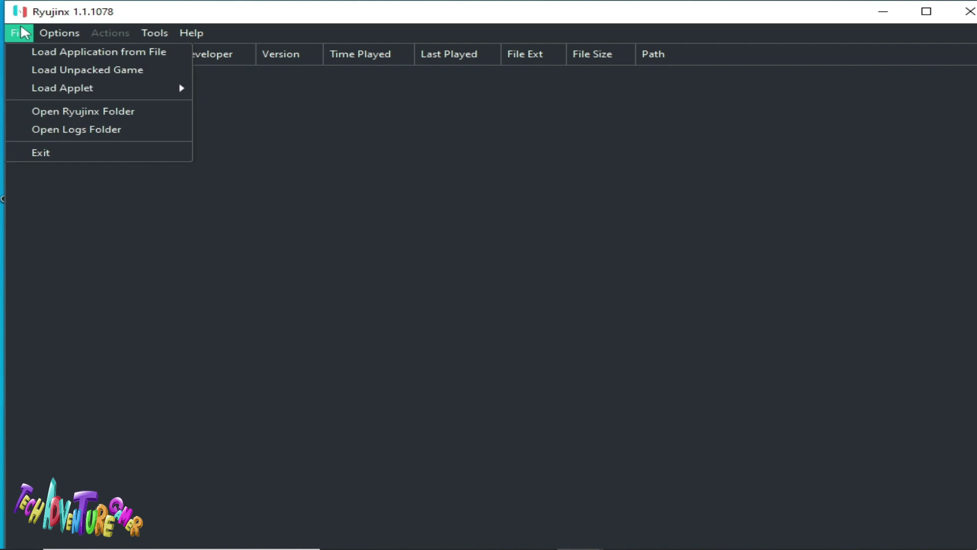
{"action": "left_click", "coordinate": [97, 119]}
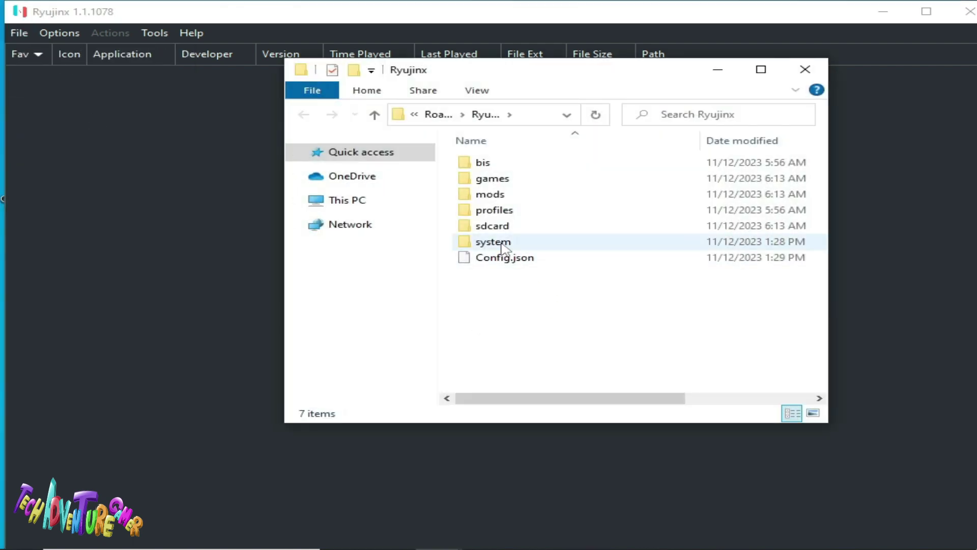
{"action": "double_click", "coordinate": [505, 245]}
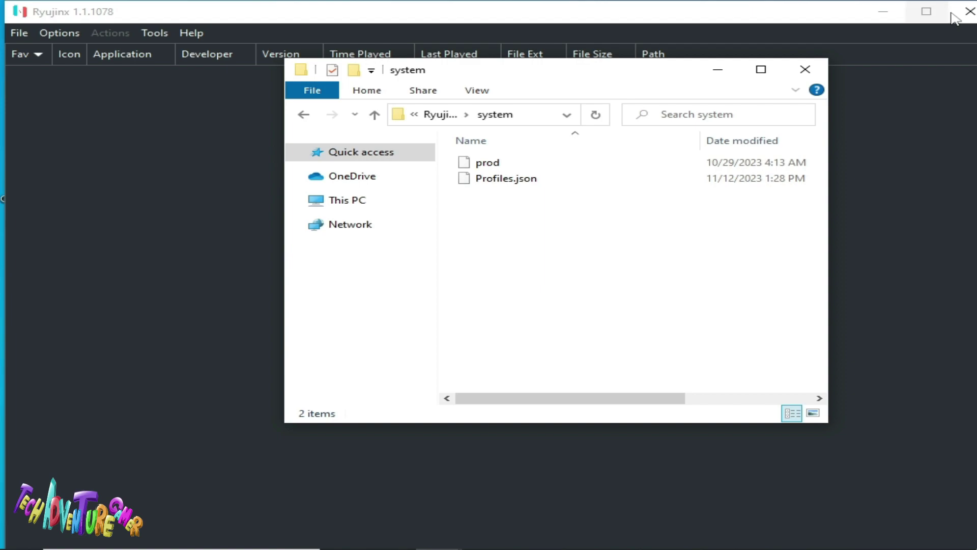
{"action": "left_click", "coordinate": [970, 16]}
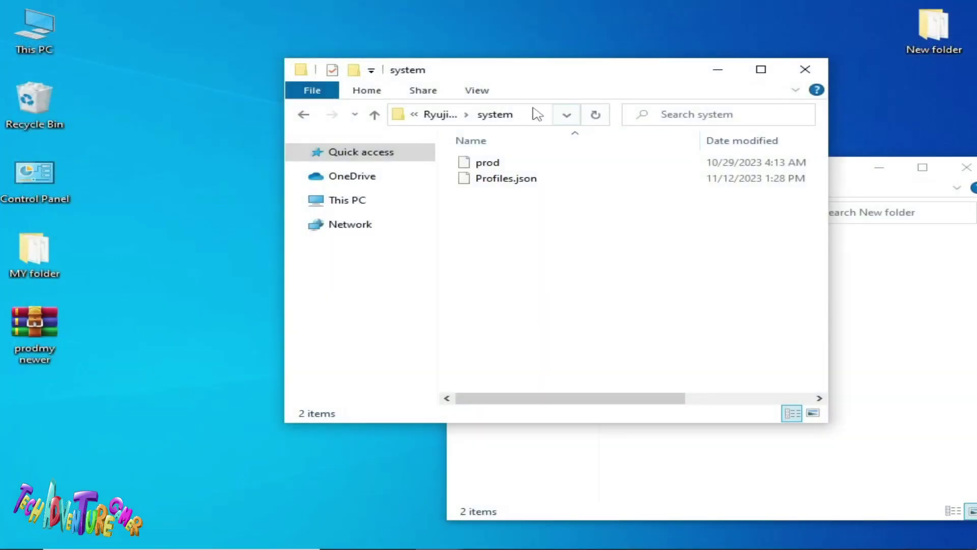
- Delete the old prod file from the Ryujinx system folder
{"action": "left_click_drag", "start_coordinate": [468, 399], "coordinate": [525, 400]}
{"action": "right_click", "coordinate": [486, 163]}
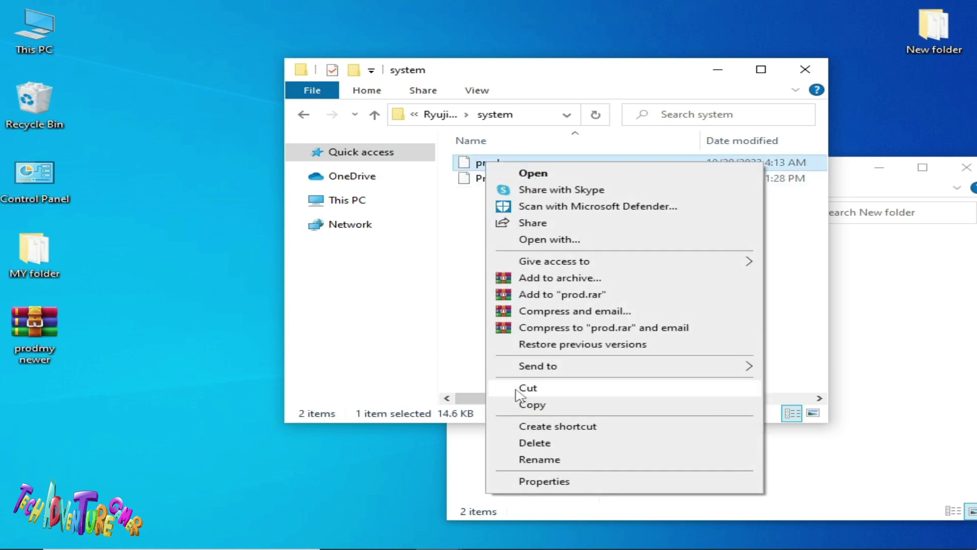
{"action": "left_click", "coordinate": [529, 443]}
- Extract the new prod file from the prodmy newer archive into system, returning the archive to the desktop
{"action": "left_click_drag", "start_coordinate": [35, 326], "coordinate": [565, 264]}
{"action": "right_click", "coordinate": [521, 181]}
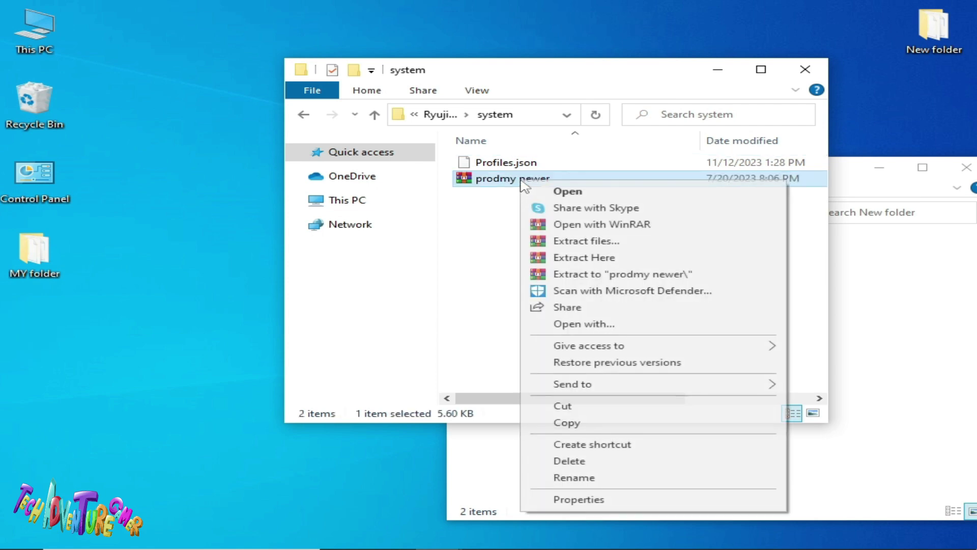
{"action": "left_click", "coordinate": [563, 258]}
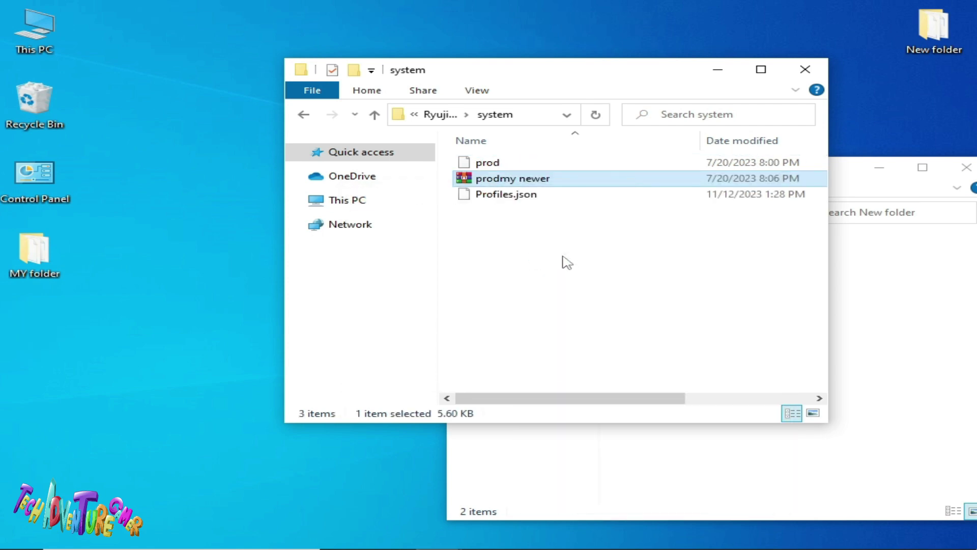
{"action": "left_click_drag", "start_coordinate": [524, 181], "coordinate": [75, 405]}
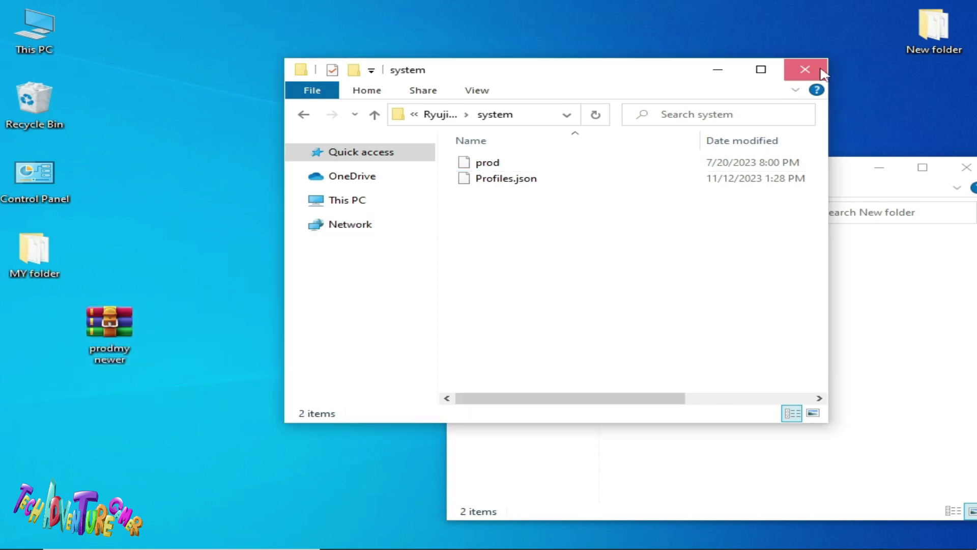
{"action": "left_click", "coordinate": [805, 68]}
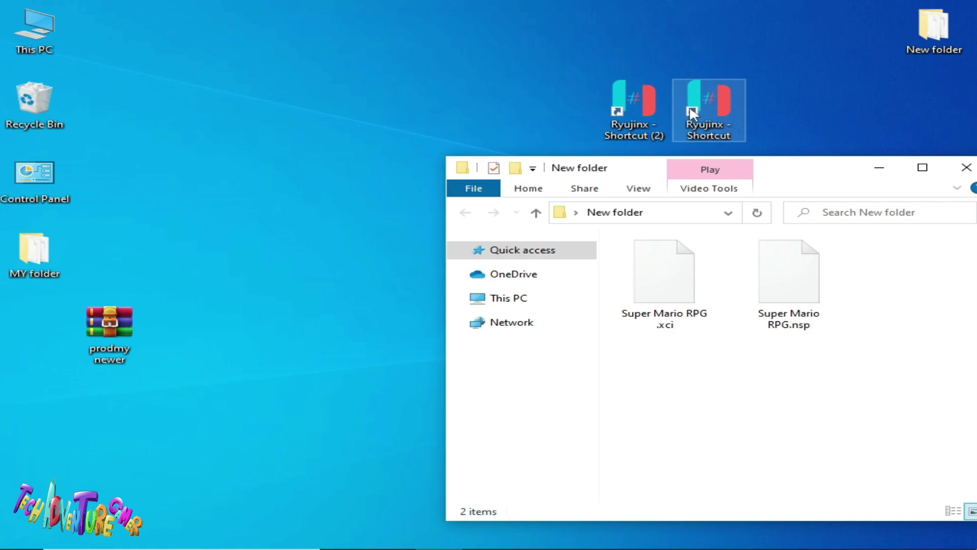
- Check the GeForce GTX 750's driver in Device Manager: version 31.0.15.4584, dated 10/11/2023
{"action": "key", "text": "super+s"}
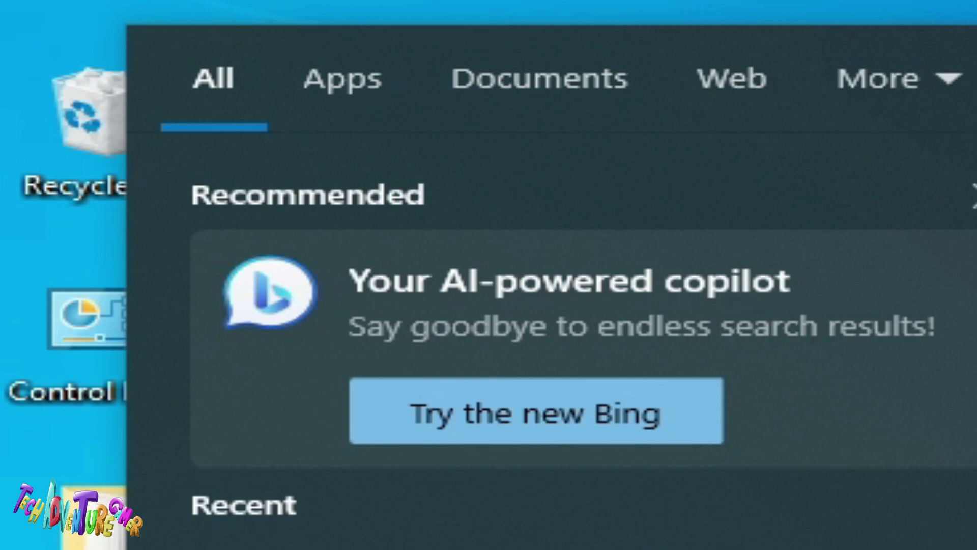
{"action": "type", "text": "de"}
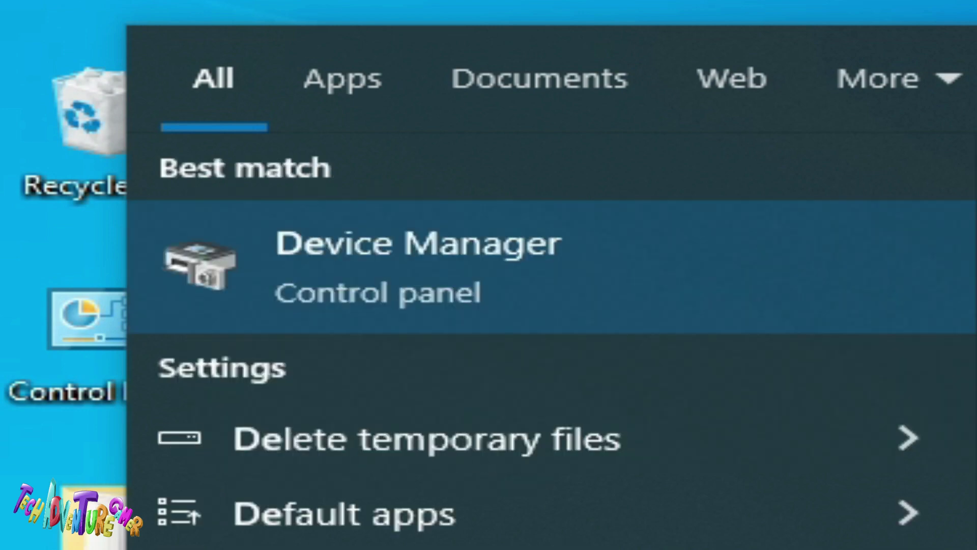
{"action": "left_click", "coordinate": [434, 298]}
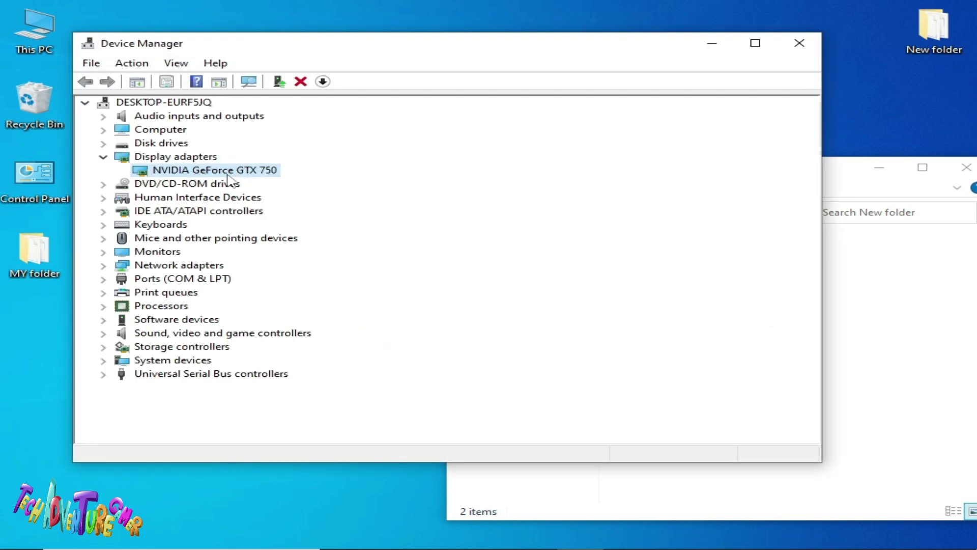
{"action": "right_click", "coordinate": [236, 174]}
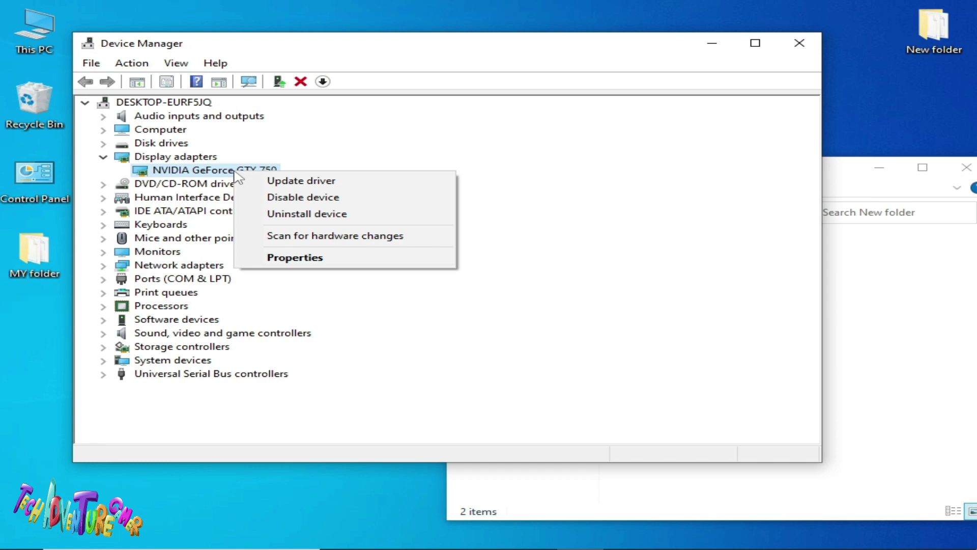
{"action": "left_click", "coordinate": [298, 258]}
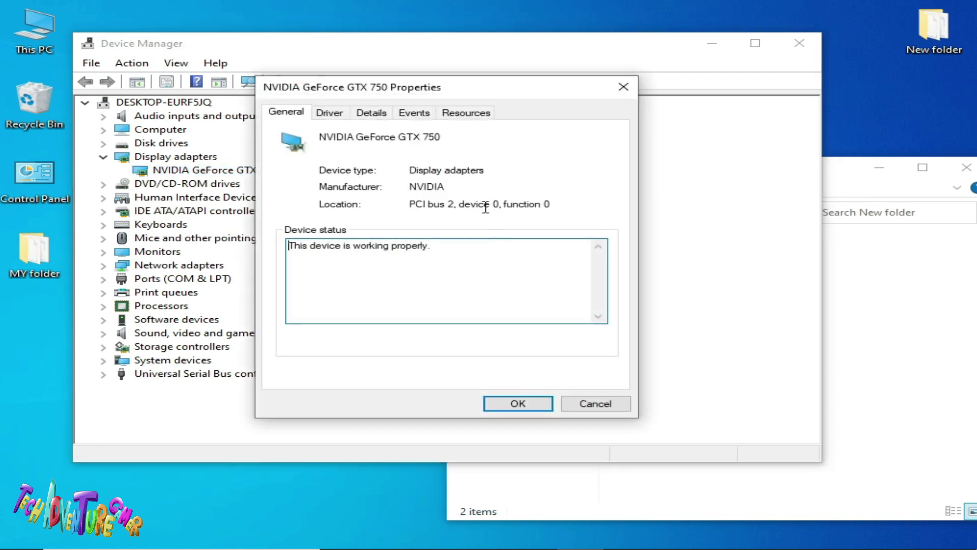
{"action": "left_click", "coordinate": [342, 115]}
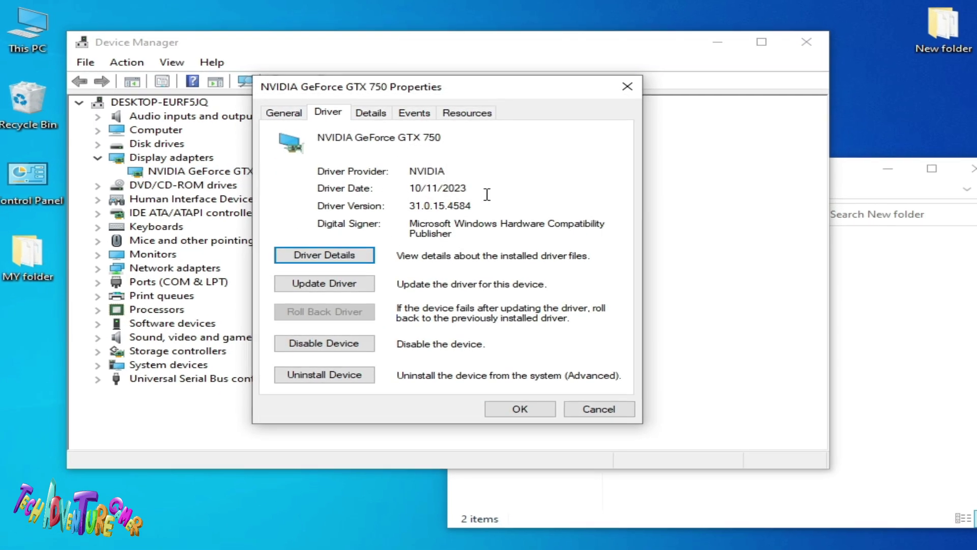